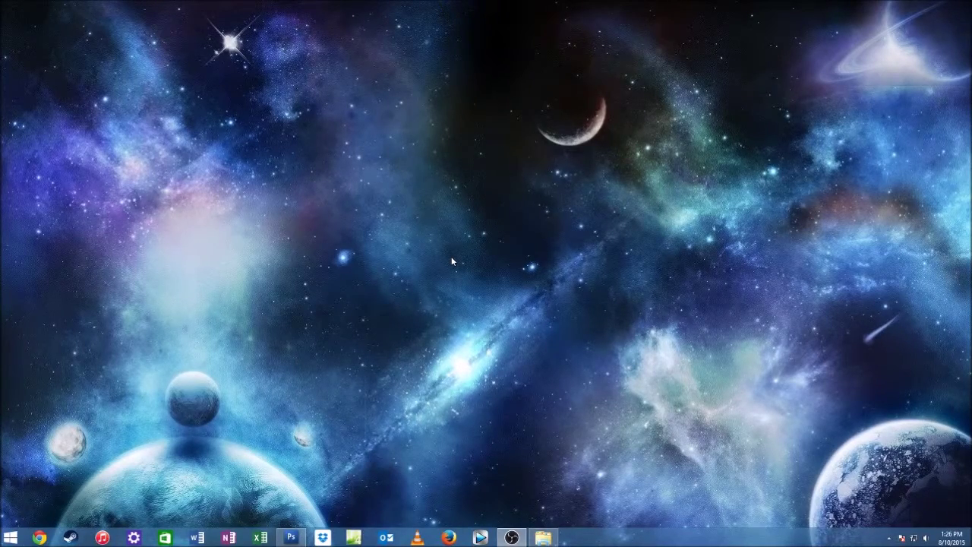
# - Open Chrome, go to minecraft.net and open the download page for people who already bought the game
pyautogui.click(43, 538)
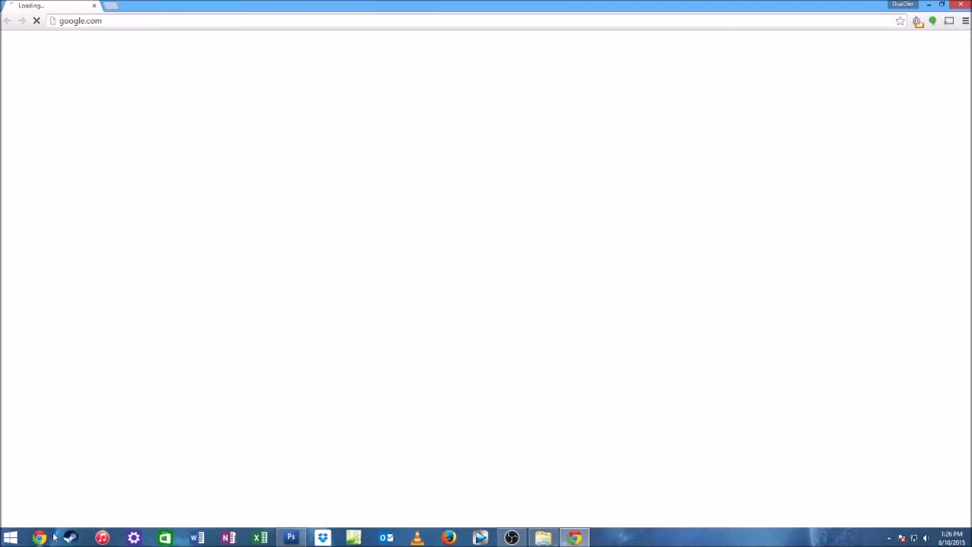
pyautogui.click(211, 22)
pyautogui.write('minecraft.net')
pyautogui.press('Return')
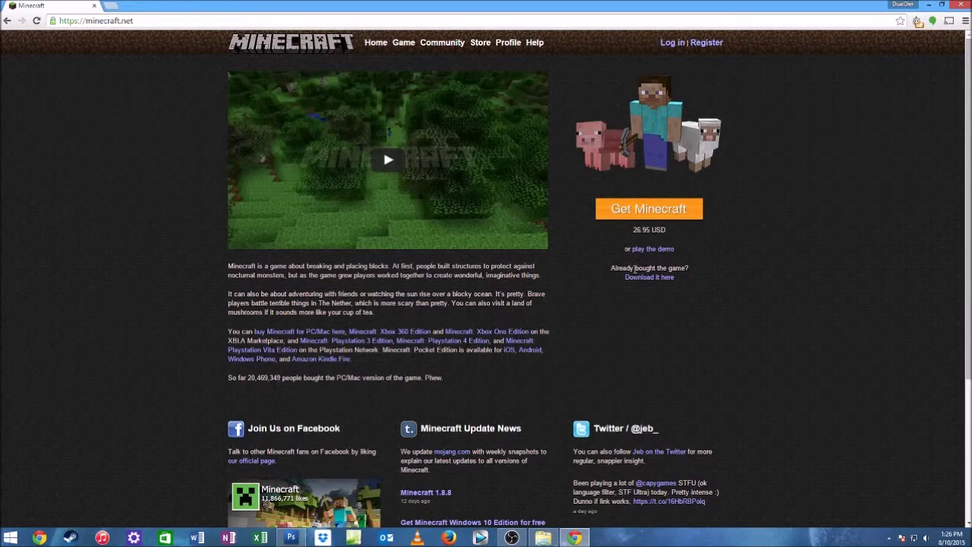
pyautogui.click(636, 279)
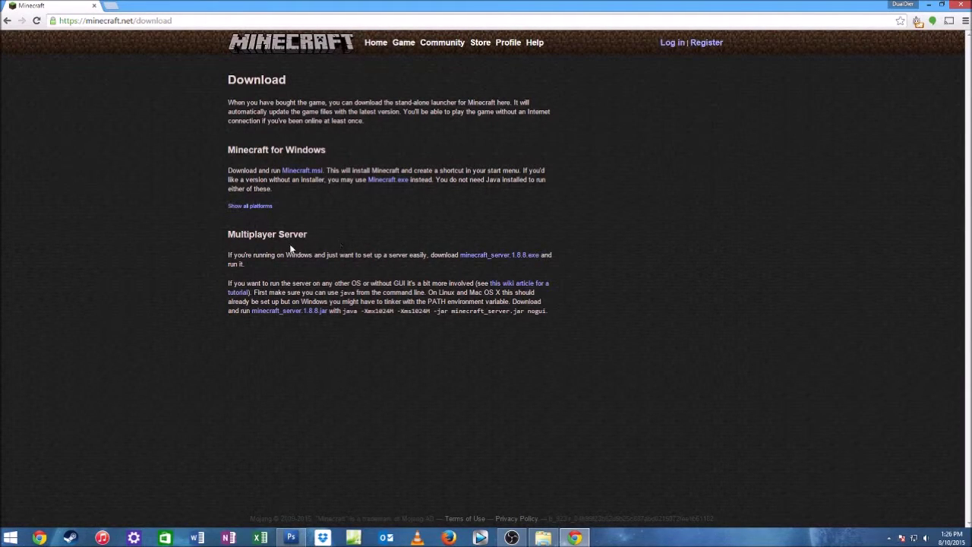
# - Download minecraft_server.1.8.8.jar from the Multiplayer Server section and keep the file
pyautogui.moveTo(315, 234)
pyautogui.mouseDown()
pyautogui.moveTo(226, 228)
pyautogui.moveTo(312, 232)
pyautogui.mouseUp()
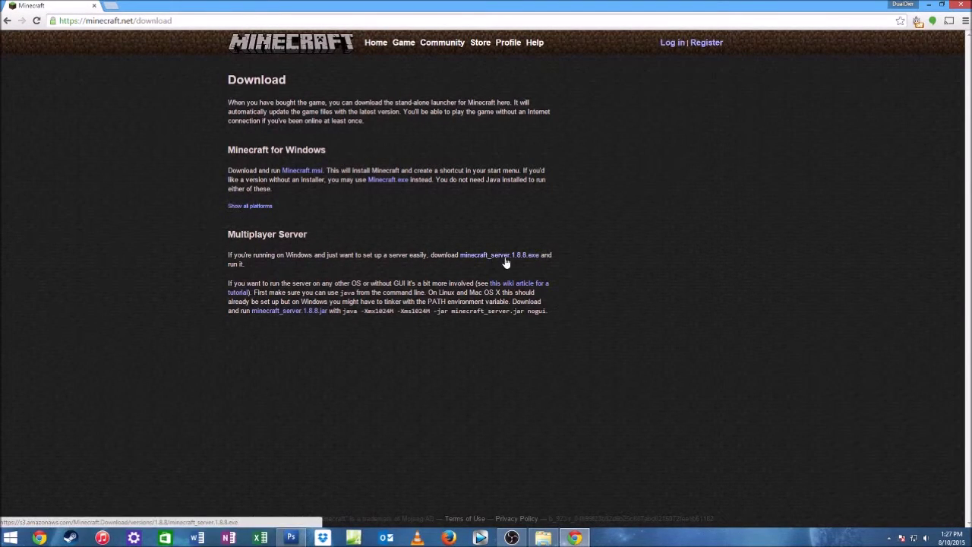
pyautogui.click(315, 315)
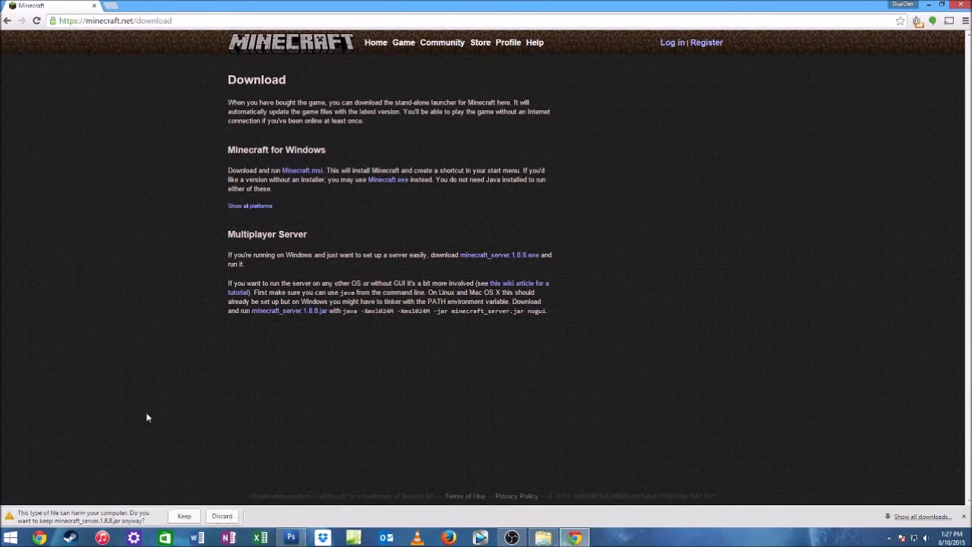
pyautogui.click(189, 517)
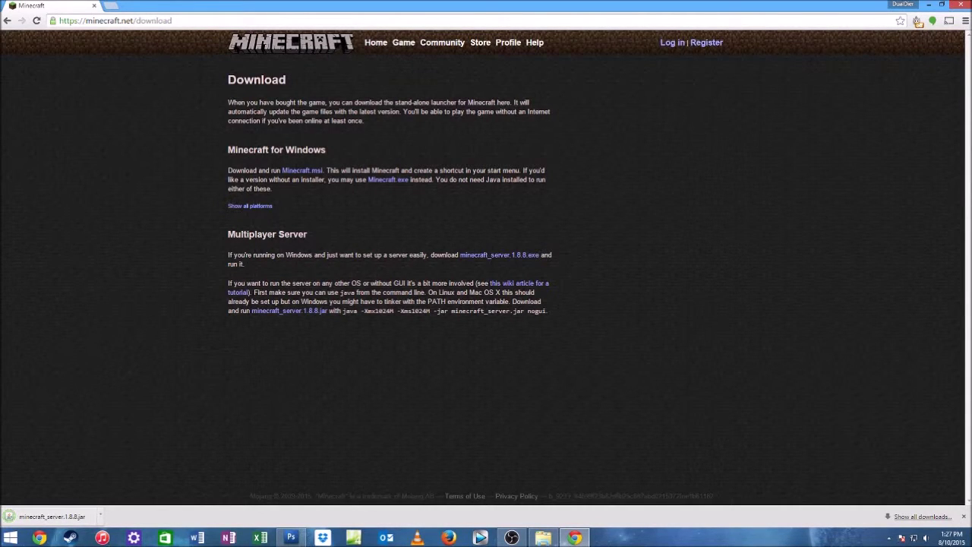
# - Open the Downloads folder in File Explorer and run minecraft_server.1.8.8.jar to generate its server files
pyautogui.click(9, 538)
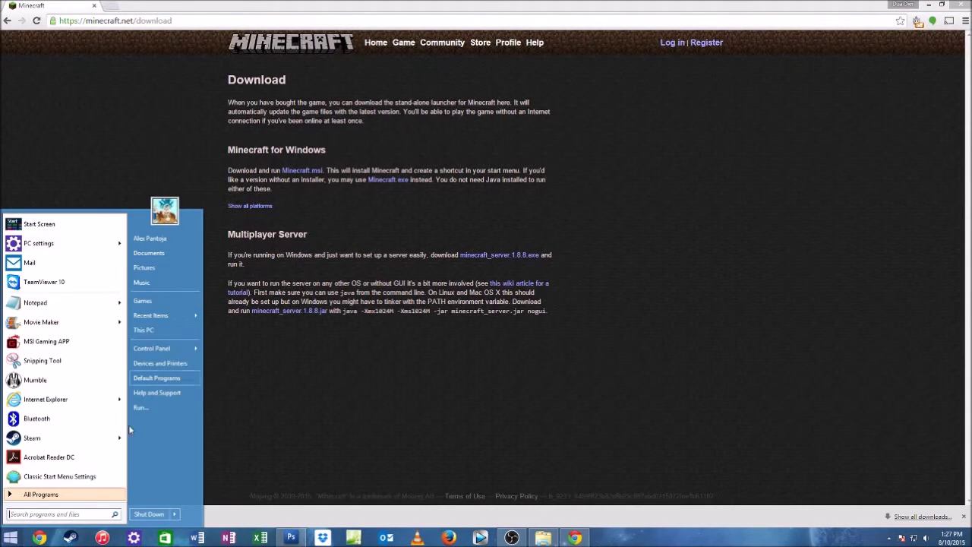
pyautogui.click(161, 255)
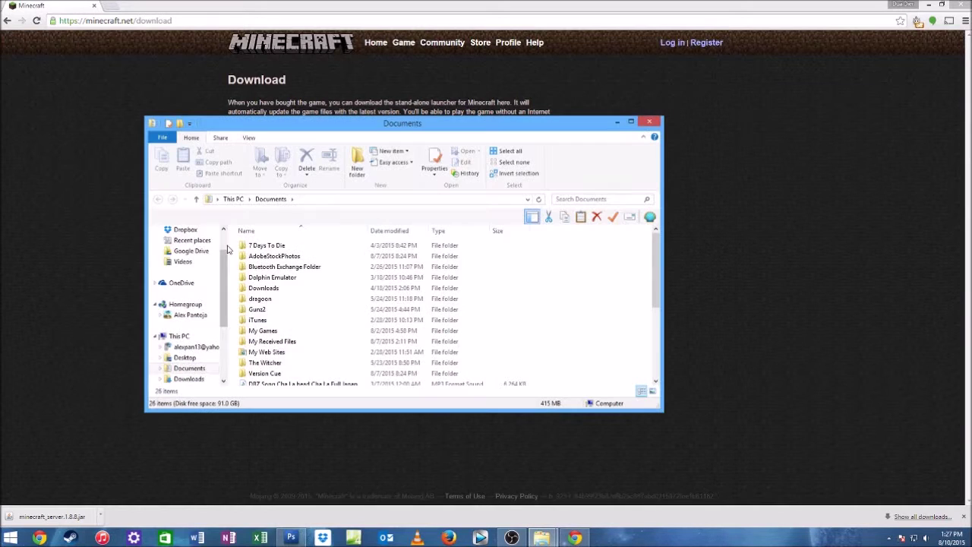
pyautogui.click(199, 380)
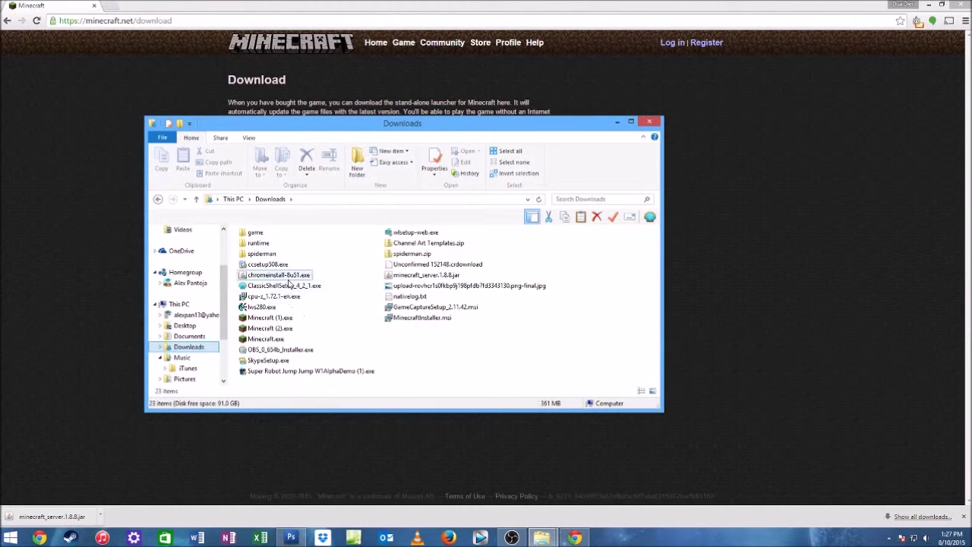
pyautogui.click(398, 277)
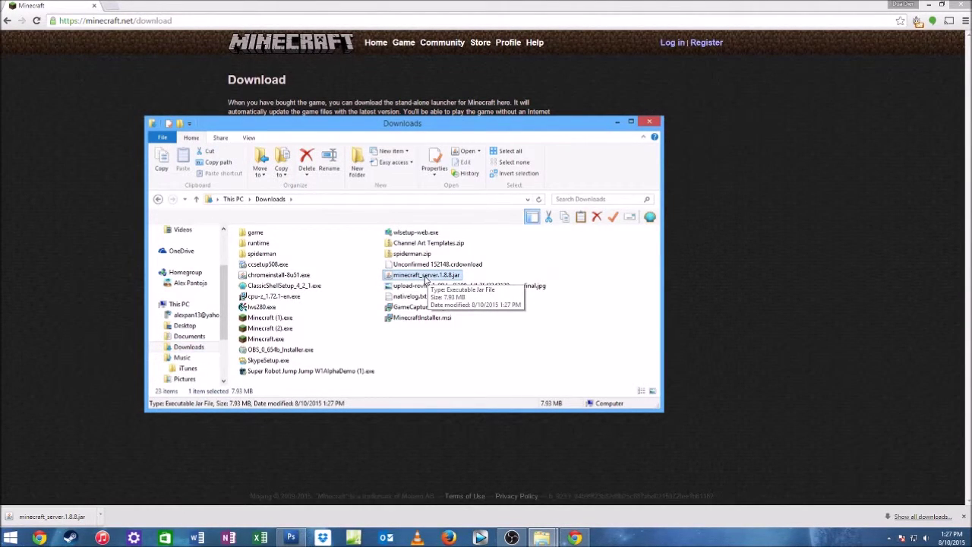
pyautogui.doubleClick(426, 280)
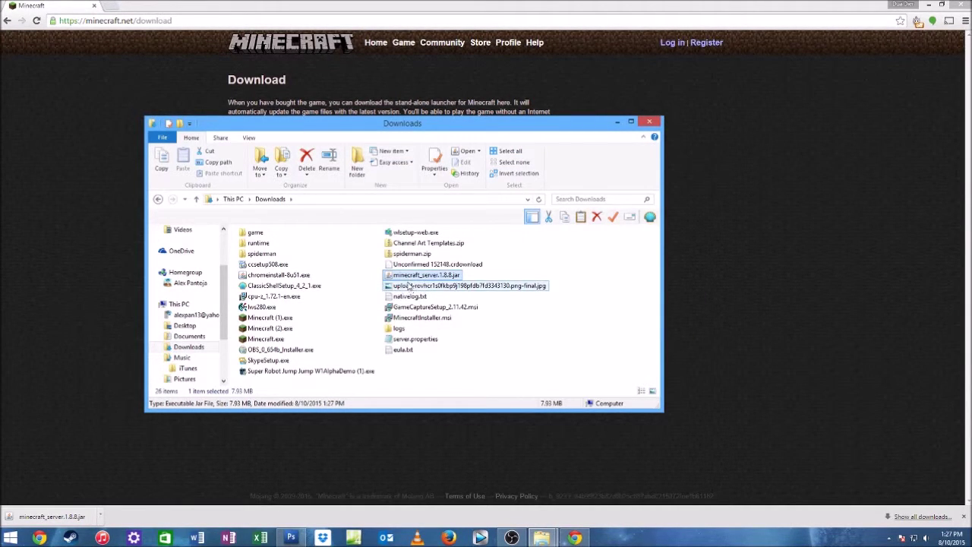
# - Create a new folder in Downloads and move the server jar, logs, server.properties and eula.txt into it
pyautogui.rightClick(535, 378)
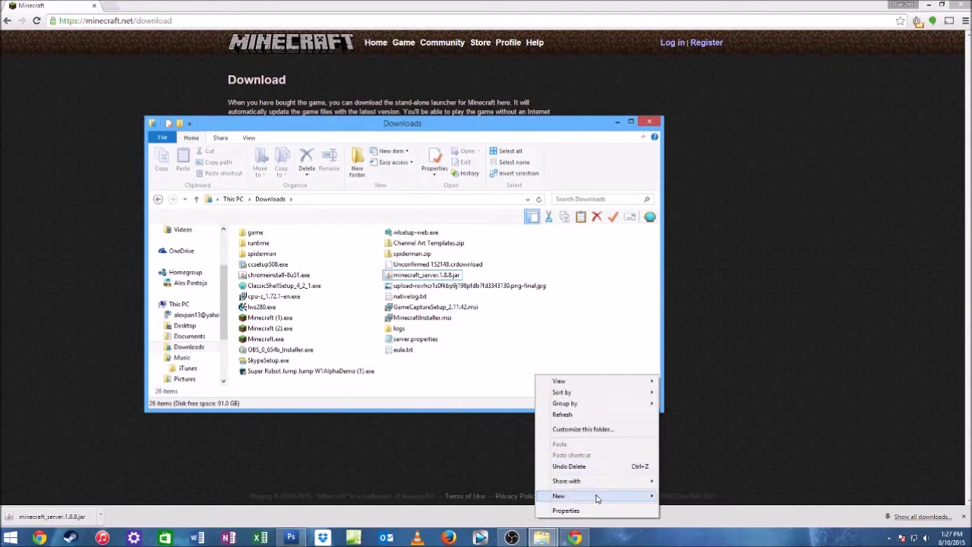
pyautogui.moveTo(597, 497)
pyautogui.click(682, 358)
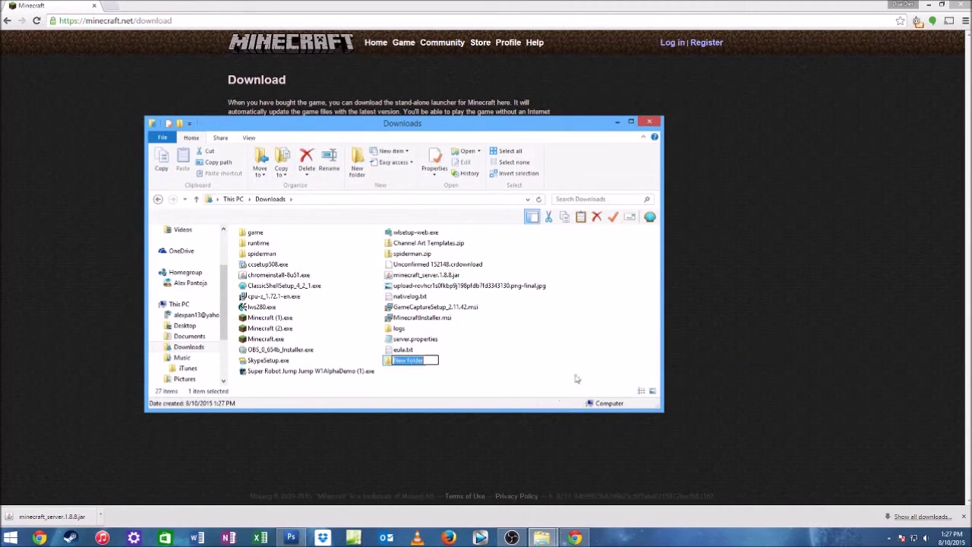
pyautogui.click(407, 351)
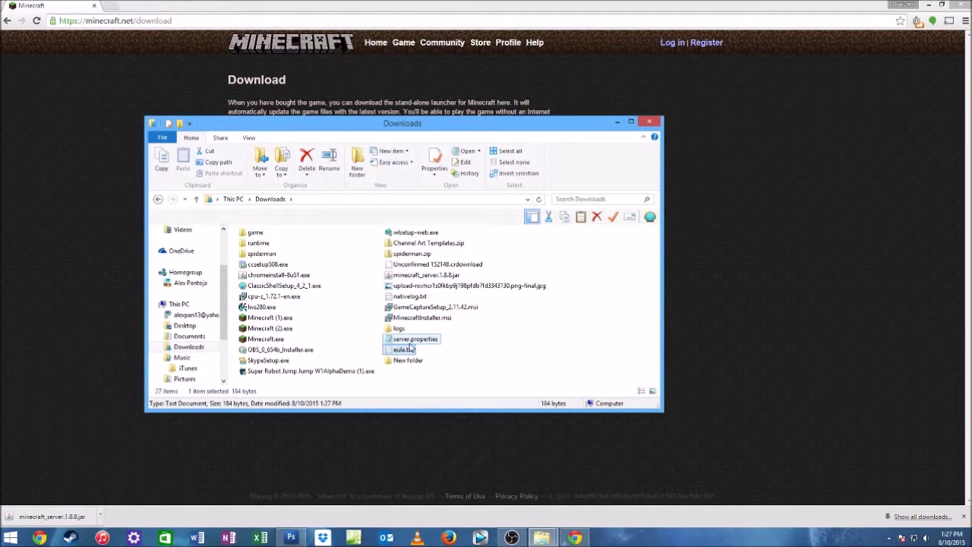
pyautogui.click(416, 278)
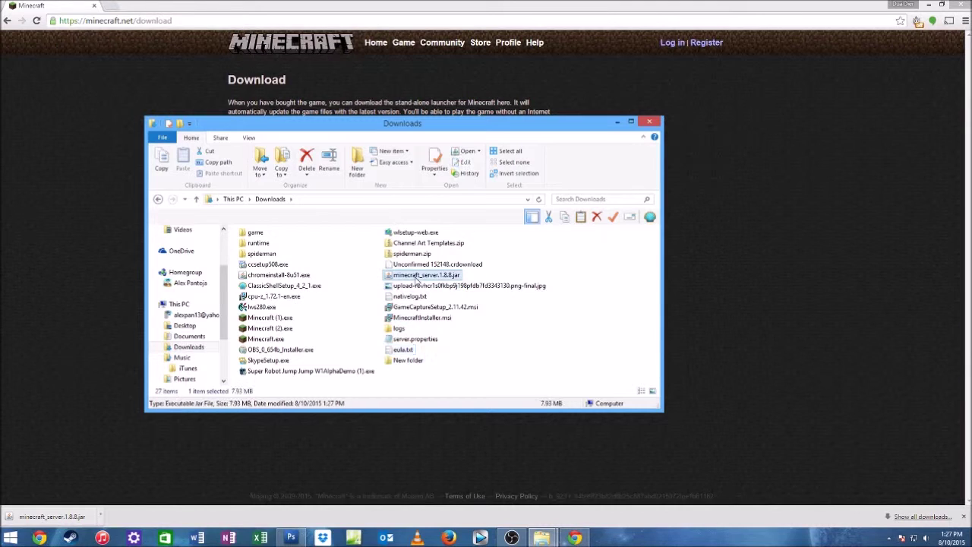
pyautogui.keyDown('ctrl'); pyautogui.click(415, 339); pyautogui.keyUp('ctrl')
pyautogui.keyDown('ctrl'); pyautogui.click(400, 350); pyautogui.keyUp('ctrl')
pyautogui.moveTo(422, 275); pyautogui.dragTo(414, 369)
# - Rename the new folder as Minecraft Server and open it
pyautogui.click(415, 319)
pyautogui.click(416, 319)
pyautogui.write('Minecraft')
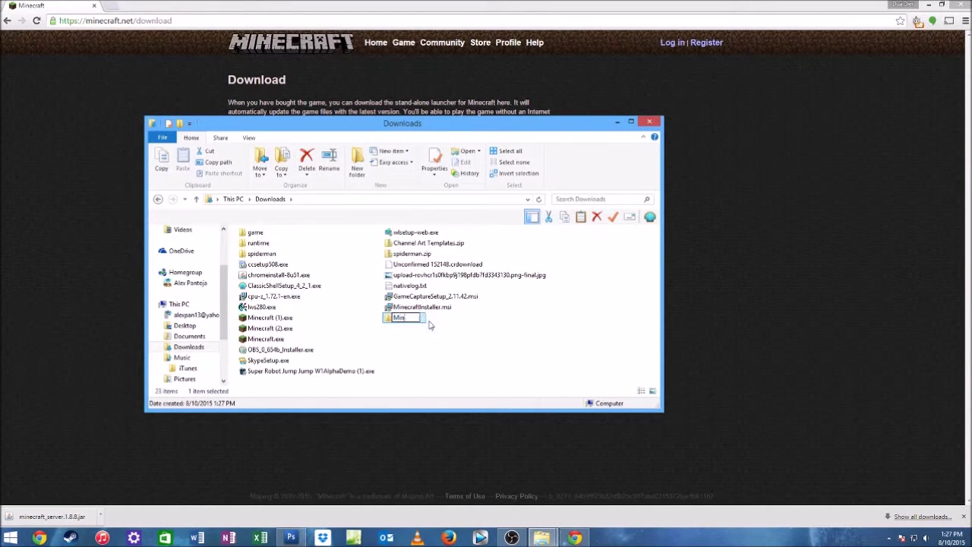
pyautogui.write(' Server')
pyautogui.press('Return')
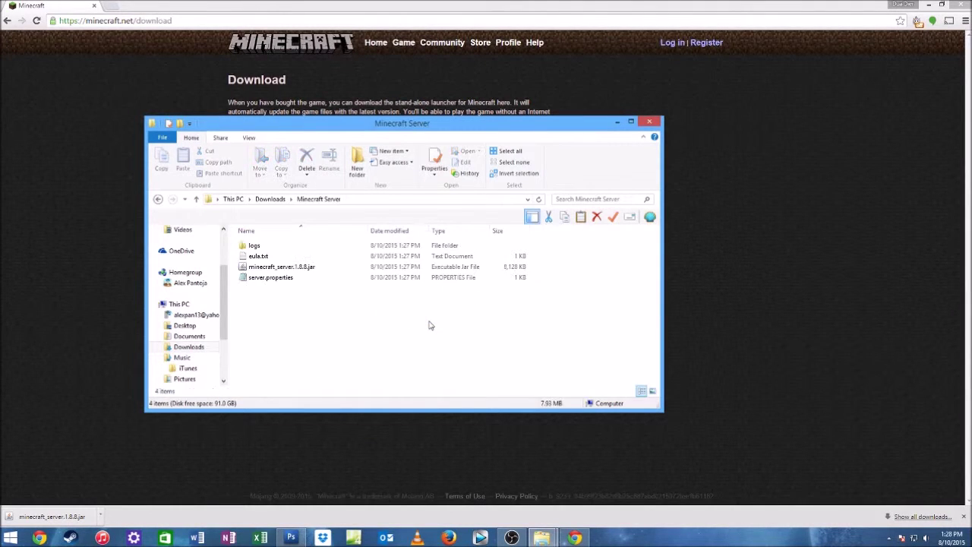
# - Run minecraft_server.1.8.8.jar from the Minecraft Server folder and open eula.txt in Notepad
pyautogui.click(291, 271)
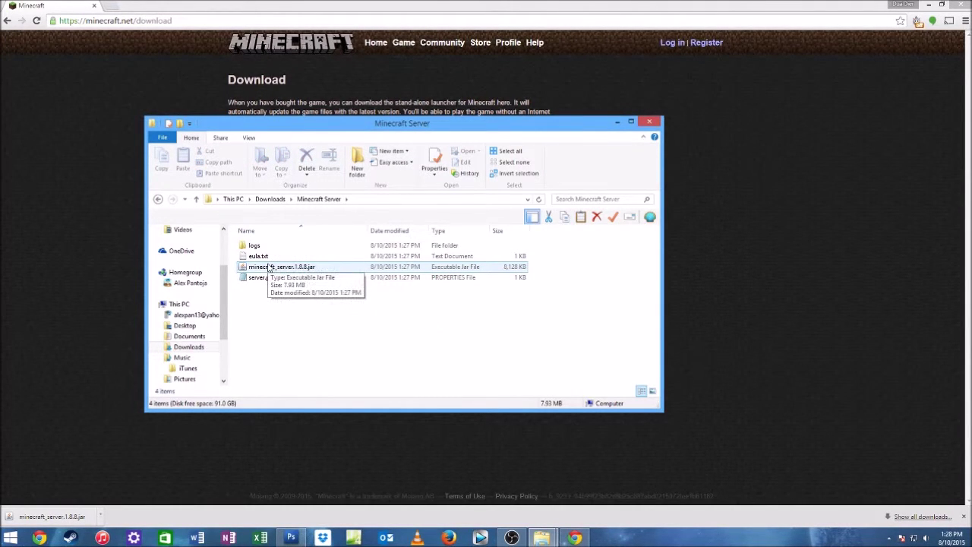
pyautogui.doubleClick(272, 267)
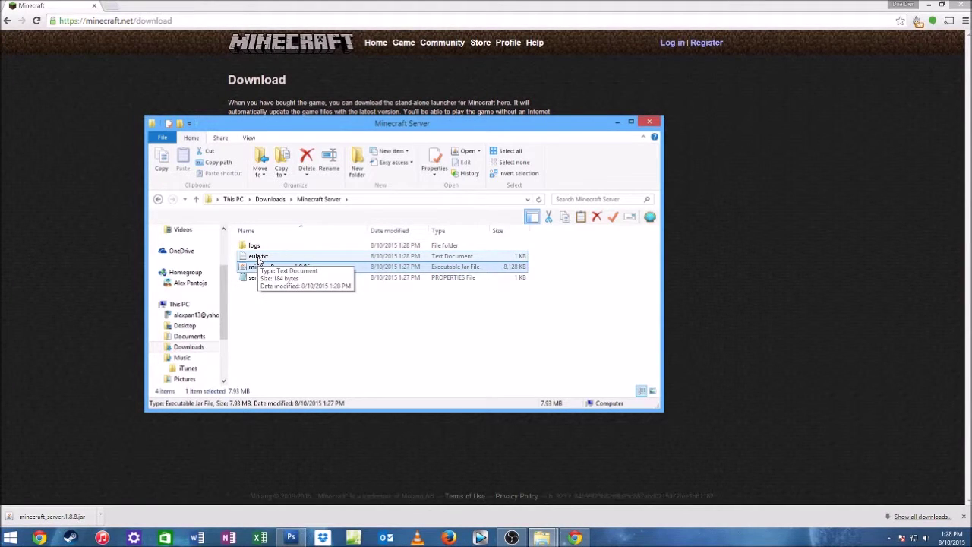
pyautogui.rightClick(259, 259)
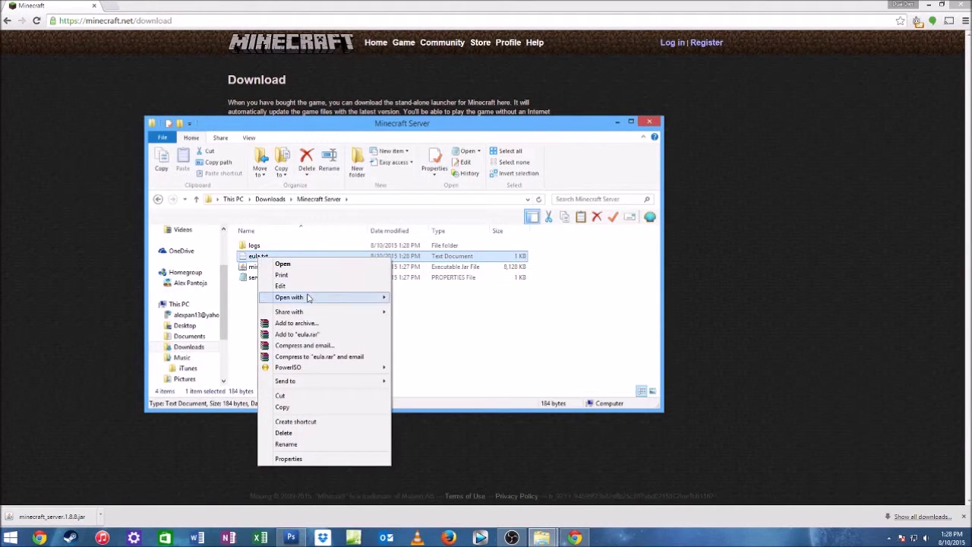
pyautogui.moveTo(310, 298)
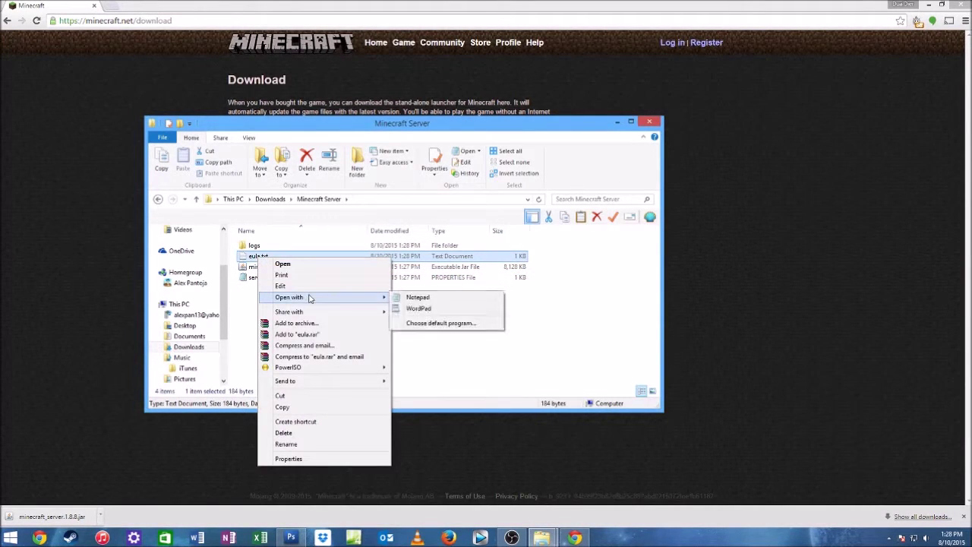
pyautogui.click(411, 301)
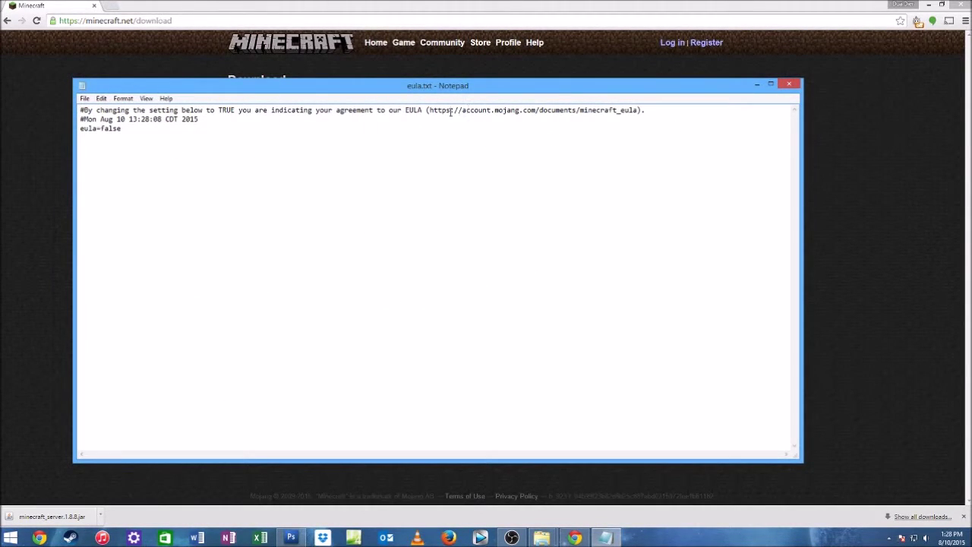
# - Accept the licence agreement by changing the last line to eula=true, then save and close eula.txt
pyautogui.moveTo(428, 111); pyautogui.dragTo(640, 110)
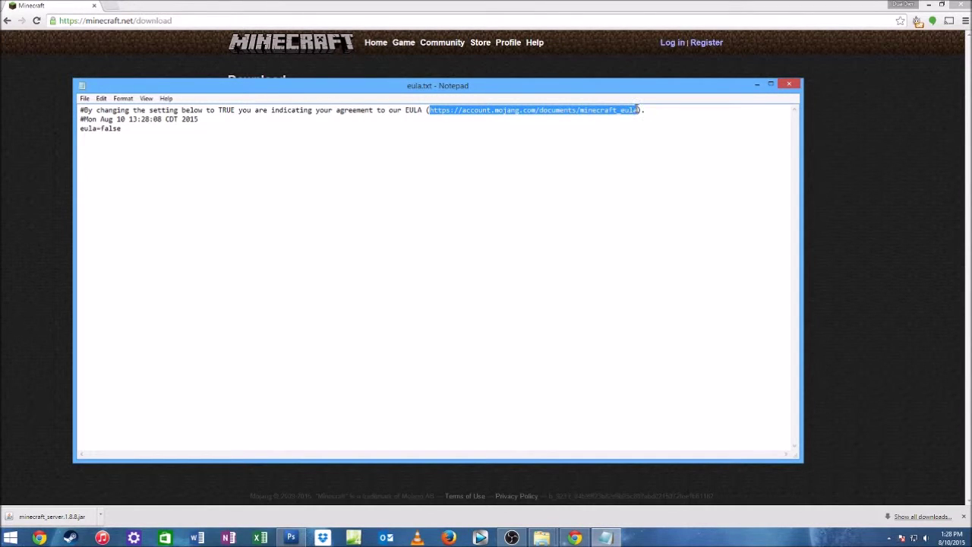
pyautogui.click(151, 131)
pyautogui.moveTo(120, 129); pyautogui.dragTo(79, 132)
pyautogui.click(124, 129)
pyautogui.press('BackSpace')
pyautogui.press('BackSpace')
pyautogui.press('BackSpace')
pyautogui.write('true')
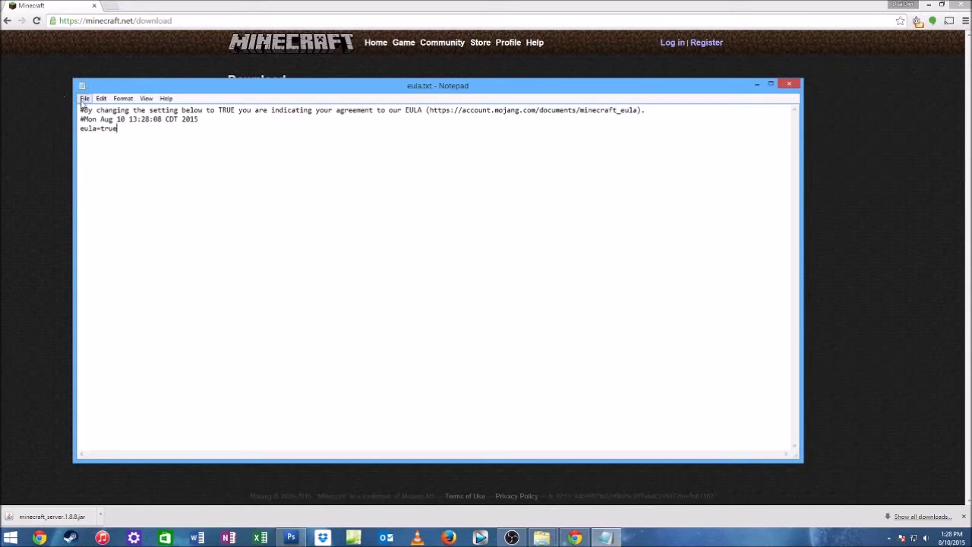
pyautogui.click(85, 98)
pyautogui.click(99, 131)
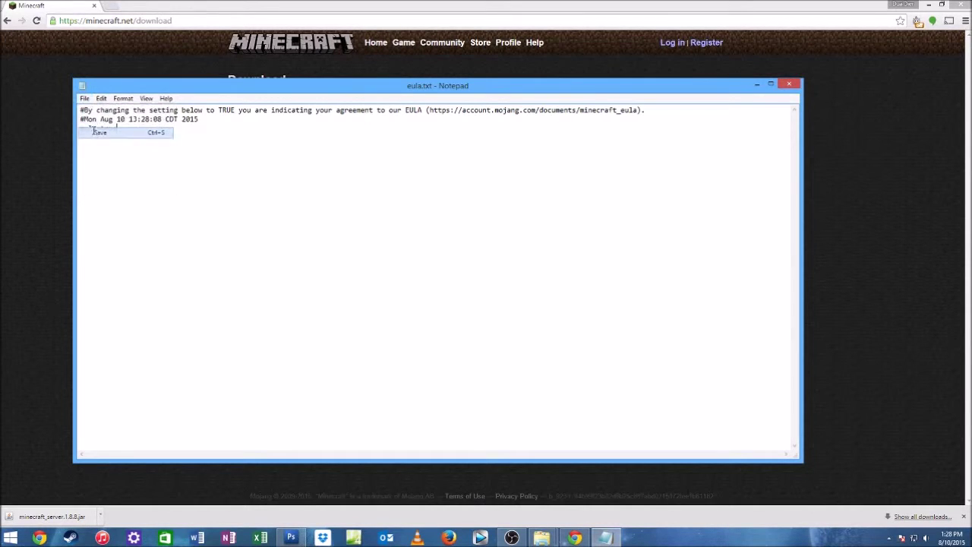
pyautogui.click(789, 83)
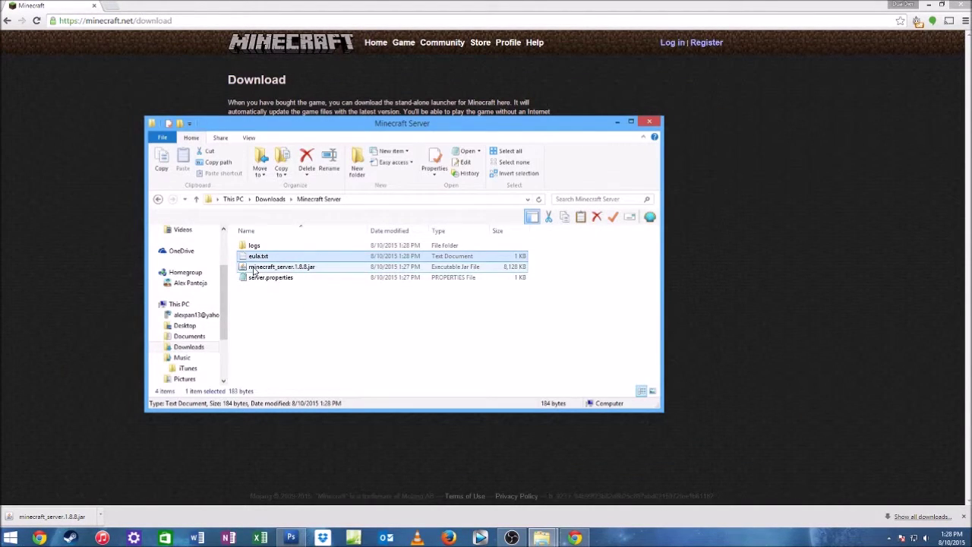
# - Run minecraft_server.1.8.8.jar to generate the world and configuration files, then shut the server down with the stop command
pyautogui.click(255, 270)
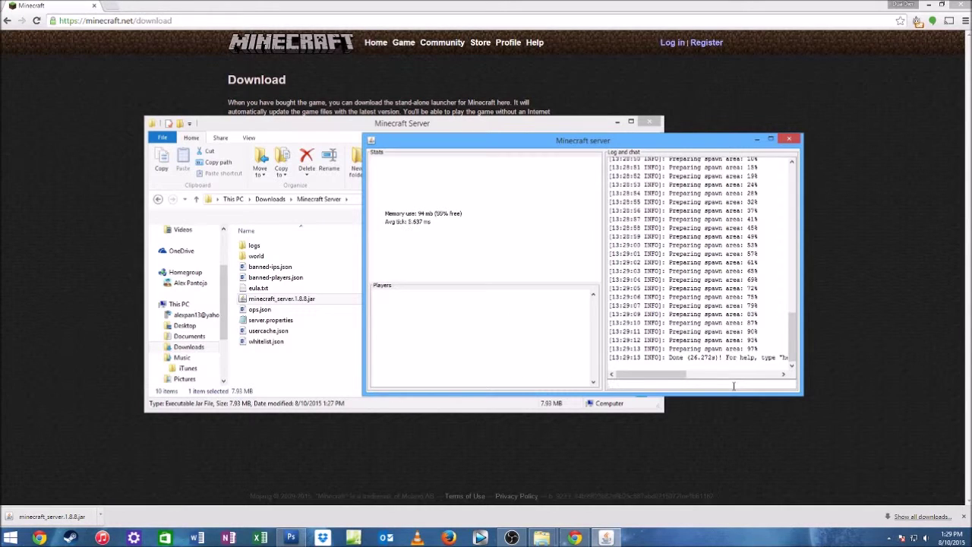
pyautogui.write('stop')
pyautogui.press('Return')
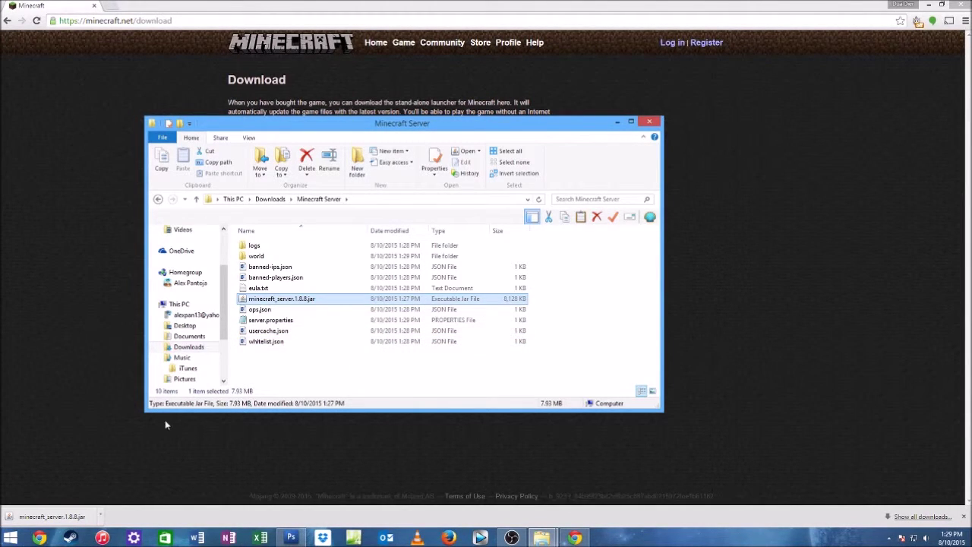
# - Find Notepad through the system search and open a blank document in it
pyautogui.click(10, 537)
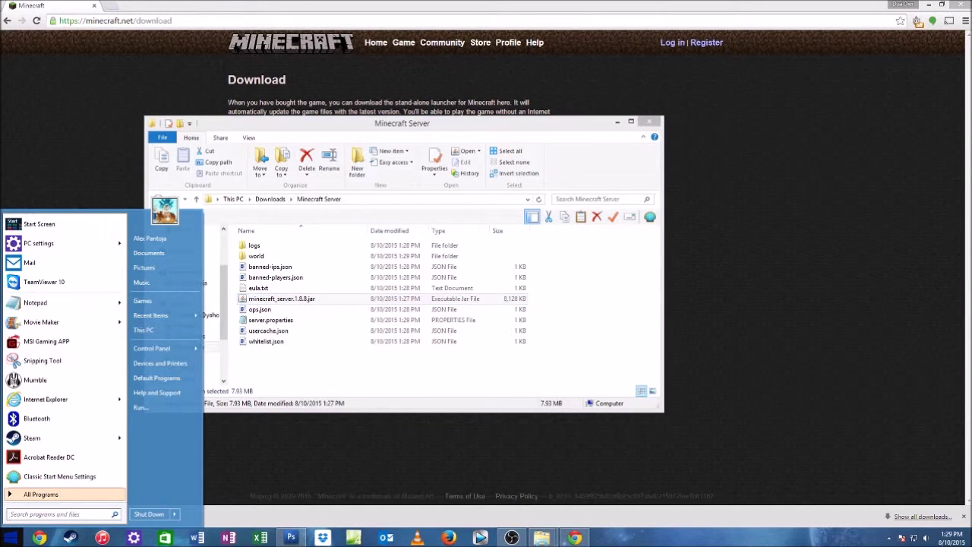
pyautogui.write('notepad')
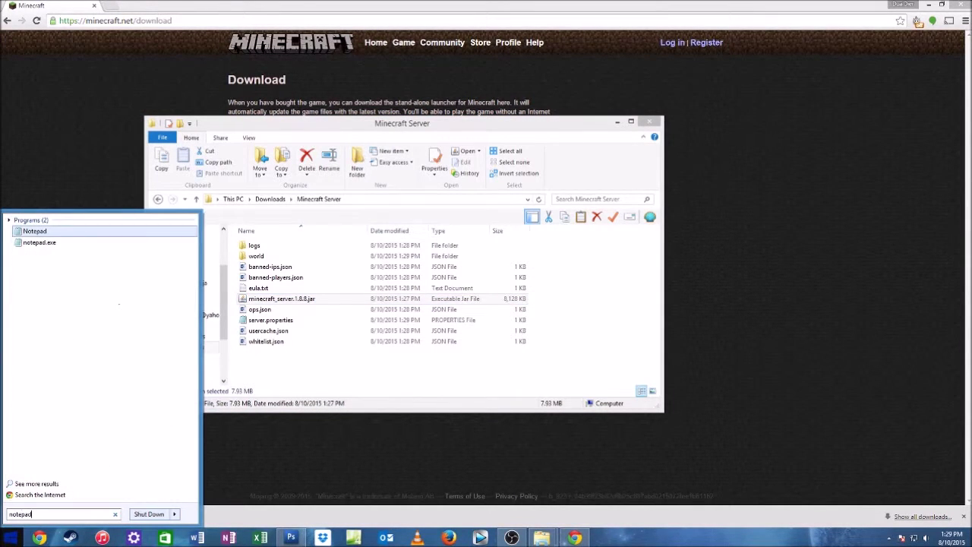
pyautogui.click(46, 232)
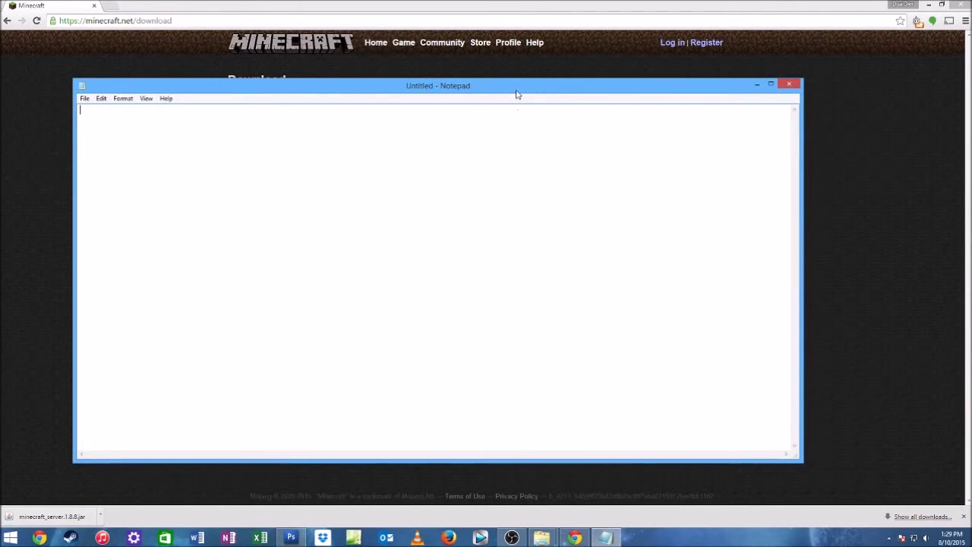
pyautogui.moveTo(517, 90); pyautogui.dragTo(506, 61)
# - Copy the command "java -Xmx1024M -Xms1024M -jar minecraft_server.jar nogui" from the Minecraft download page into the blank Notepad document
pyautogui.click(600, 465)
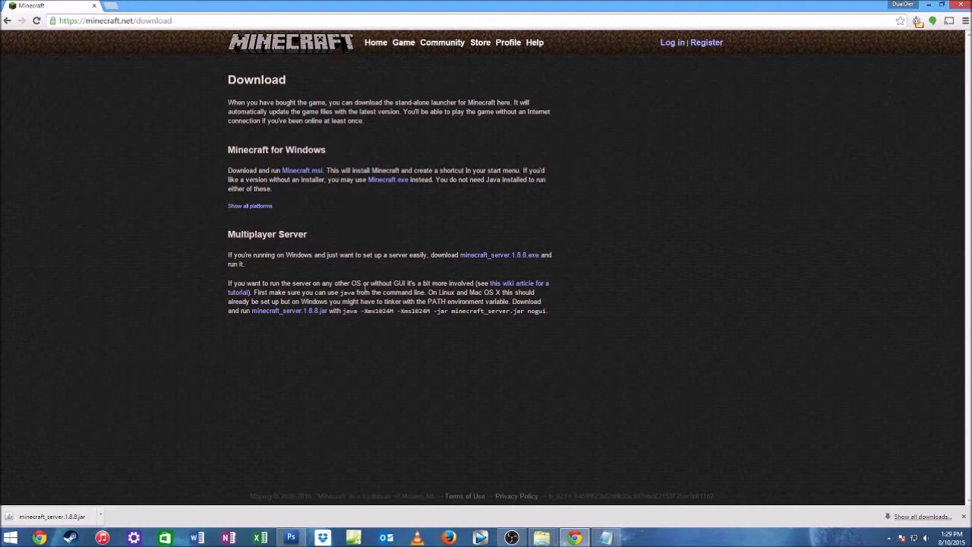
pyautogui.moveTo(344, 313); pyautogui.dragTo(548, 314)
pyautogui.moveTo(544, 313); pyautogui.dragTo(547, 313)
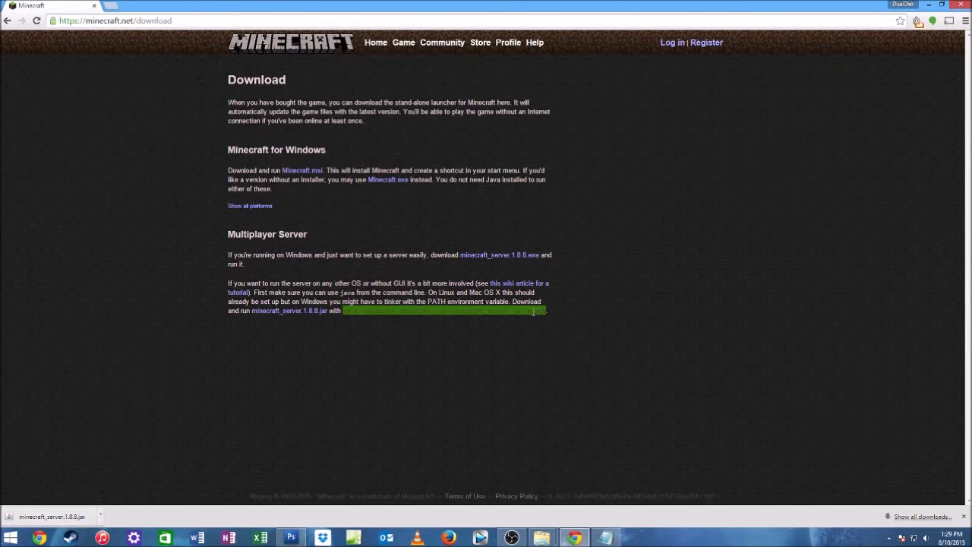
pyautogui.rightClick(534, 311)
pyautogui.click(544, 315)
pyautogui.click(605, 538)
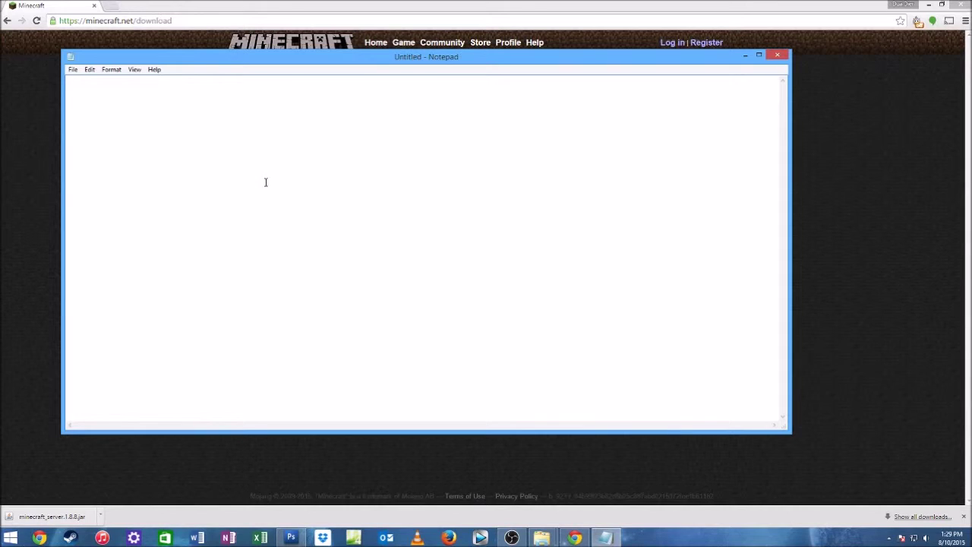
pyautogui.hotkey('ctrl', 'v')
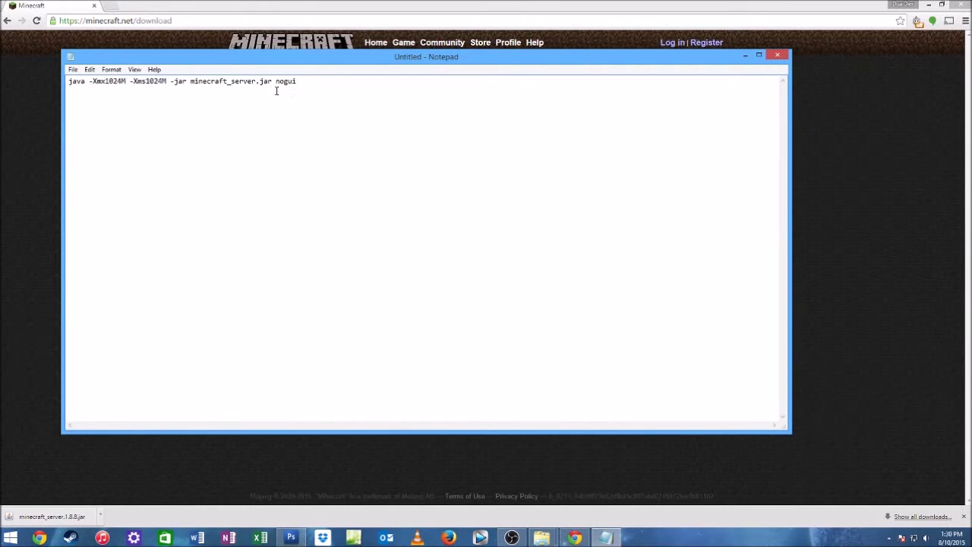
# - Minimize the browser and arrange the Minecraft Server folder beside the Notepad document so the server jar's file name is readable
pyautogui.moveTo(304, 64); pyautogui.dragTo(326, 72)
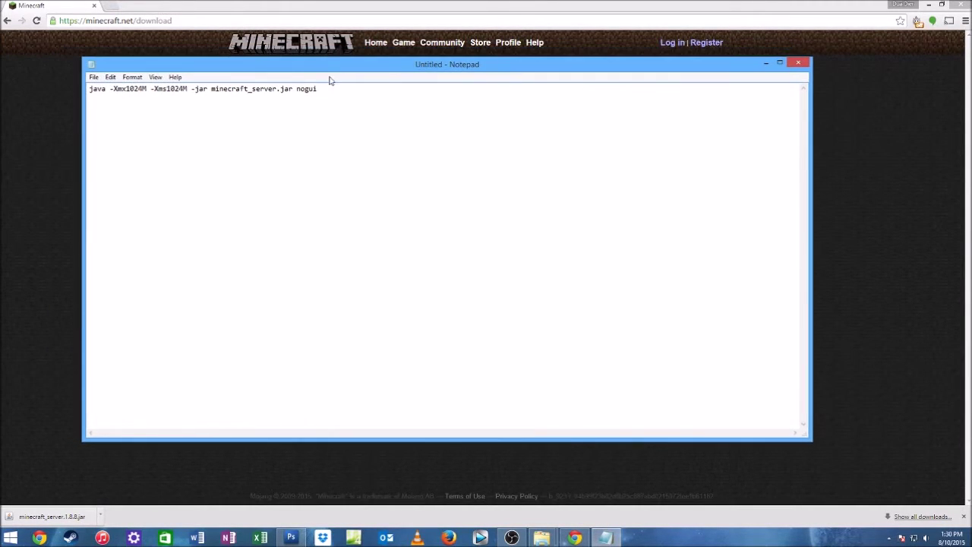
pyautogui.click(928, 4)
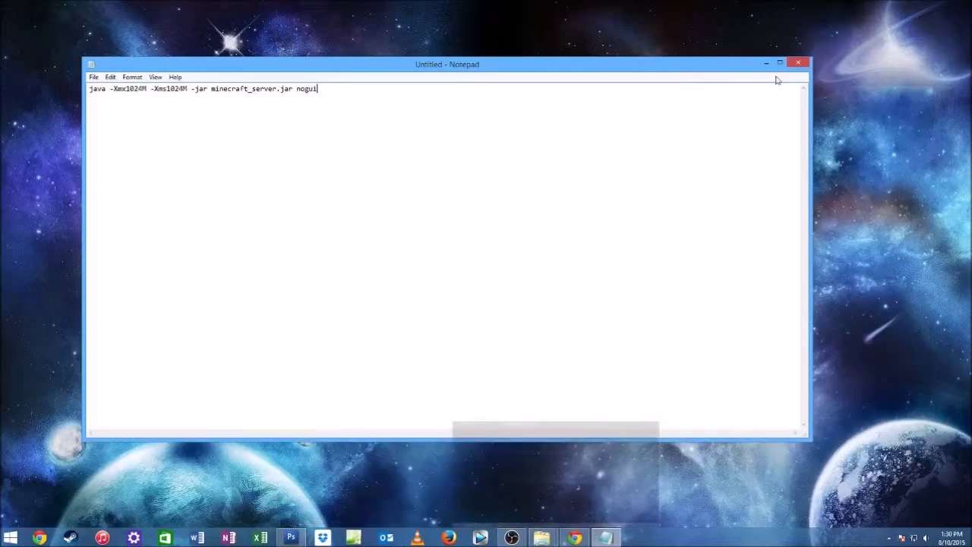
pyautogui.click(541, 538)
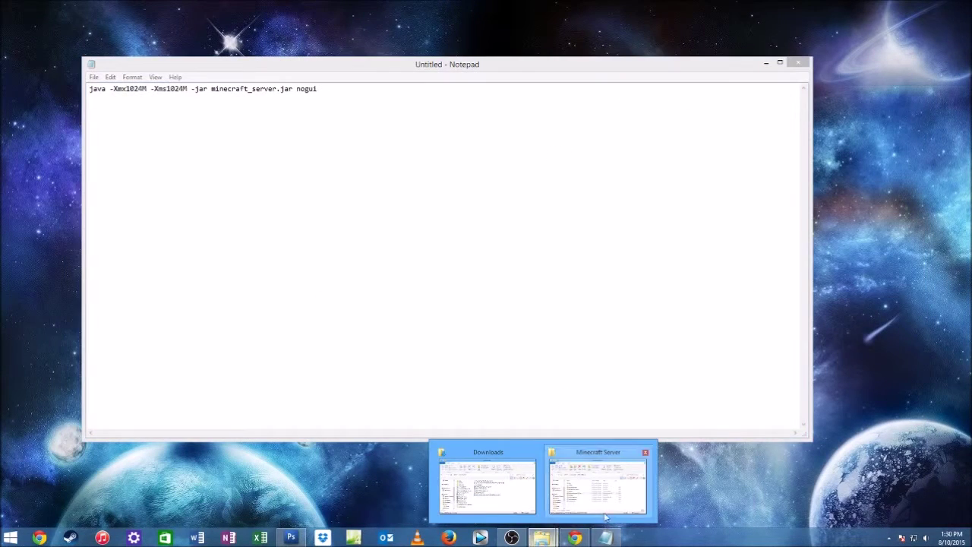
pyautogui.click(601, 482)
pyautogui.moveTo(331, 128); pyautogui.dragTo(514, 110)
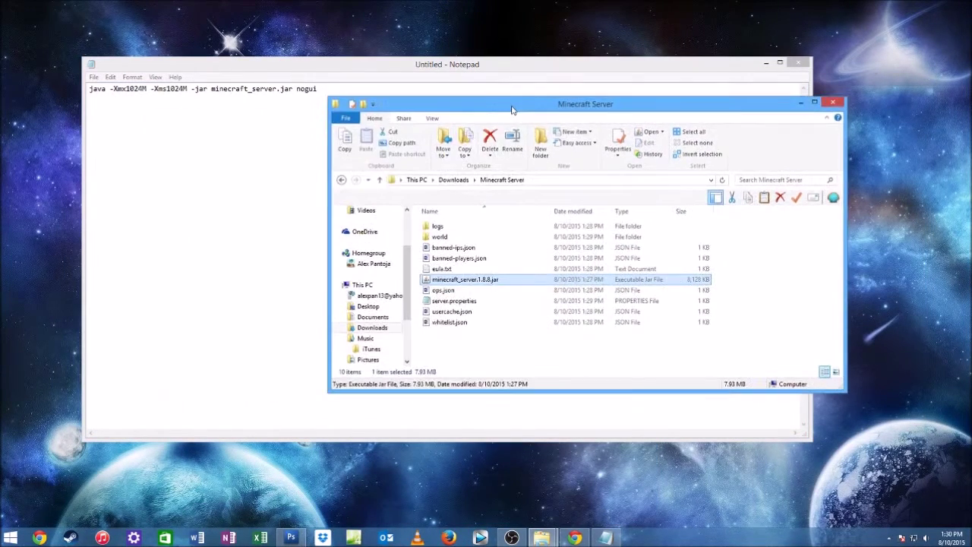
pyautogui.moveTo(365, 58); pyautogui.dragTo(301, 55)
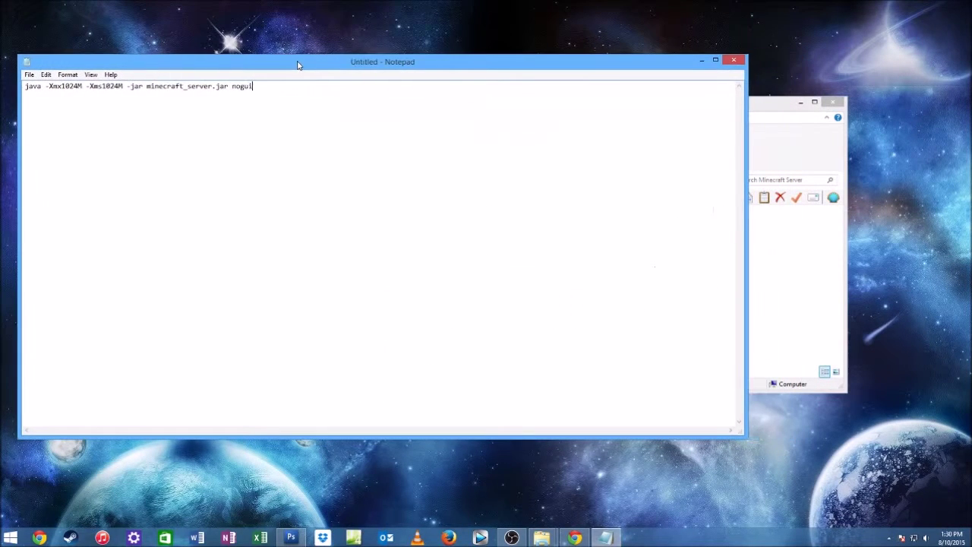
pyautogui.click(842, 342)
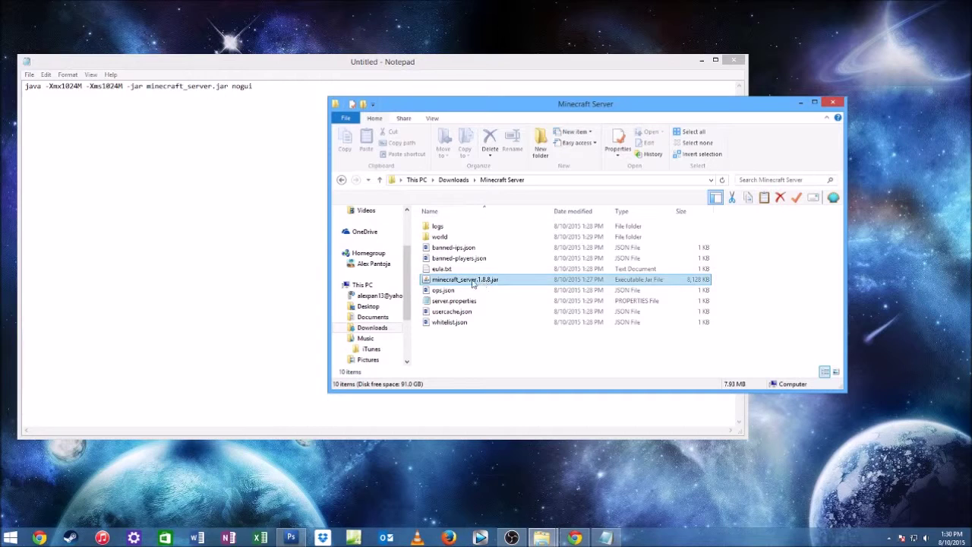
pyautogui.moveTo(428, 111); pyautogui.dragTo(564, 122)
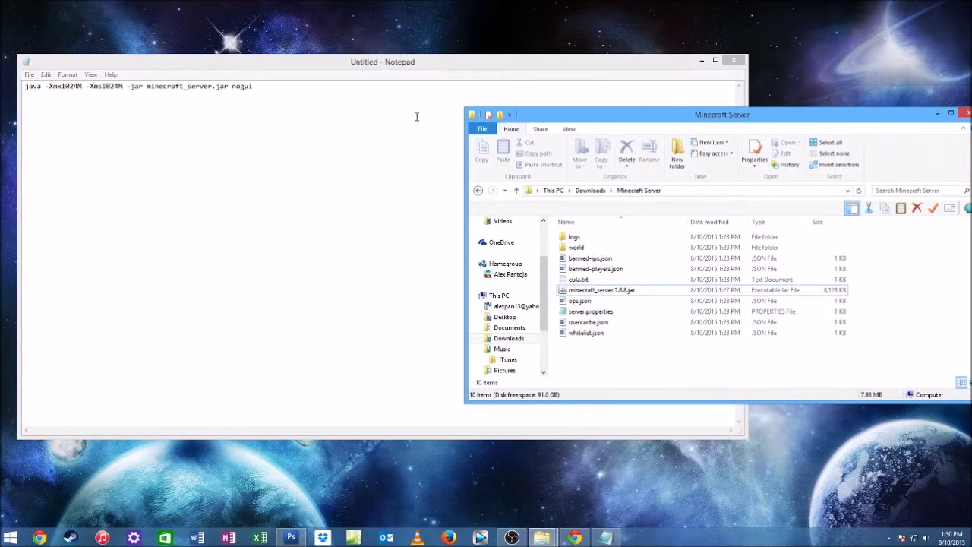
# - Change the jar name in the Java command to minecraft_server.1.8.8.jar, narrowing the Notepad window beside the folder
pyautogui.click(213, 86)
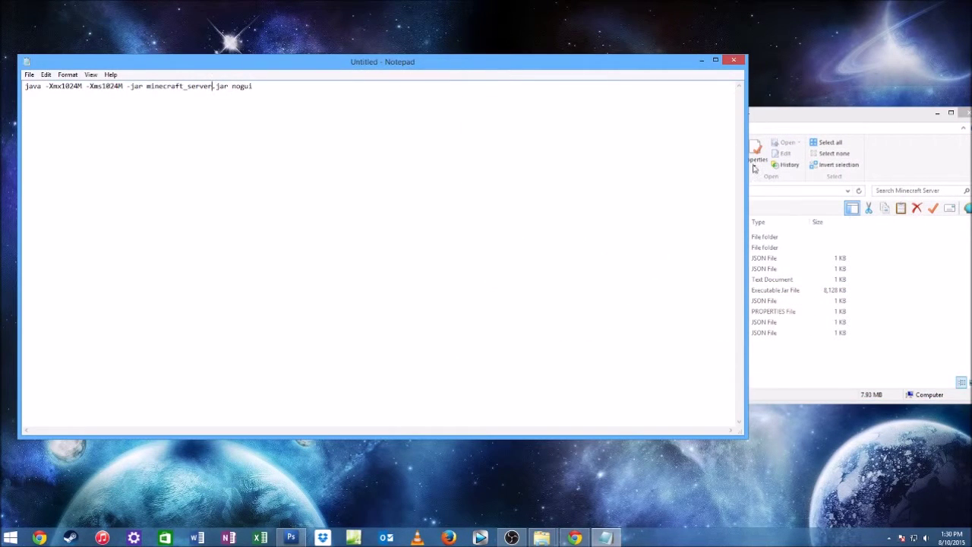
pyautogui.moveTo(748, 161); pyautogui.dragTo(550, 160)
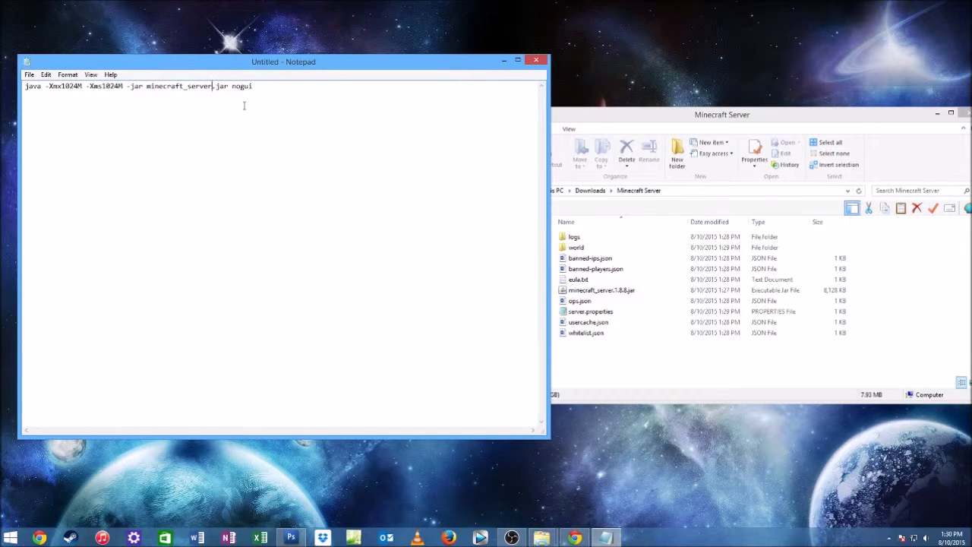
pyautogui.write('.1.8.8')
# - Start saving the Notepad document with the Minecraft Server folder in Downloads as the destination
pyautogui.click(29, 75)
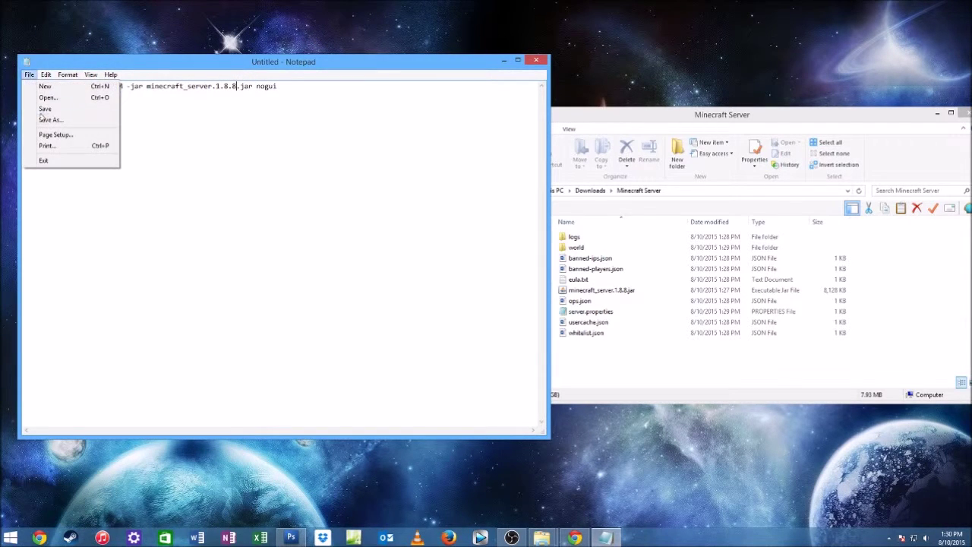
pyautogui.click(43, 110)
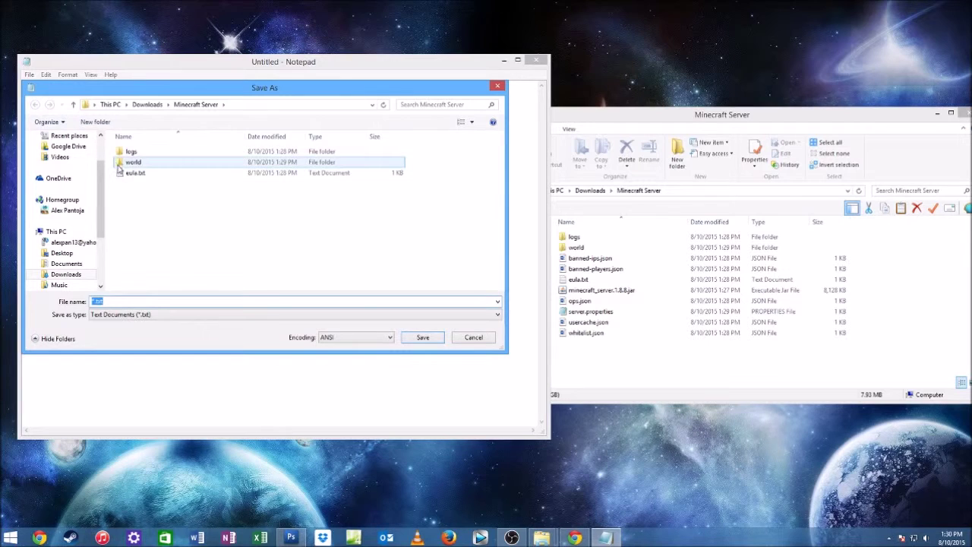
pyautogui.click(140, 107)
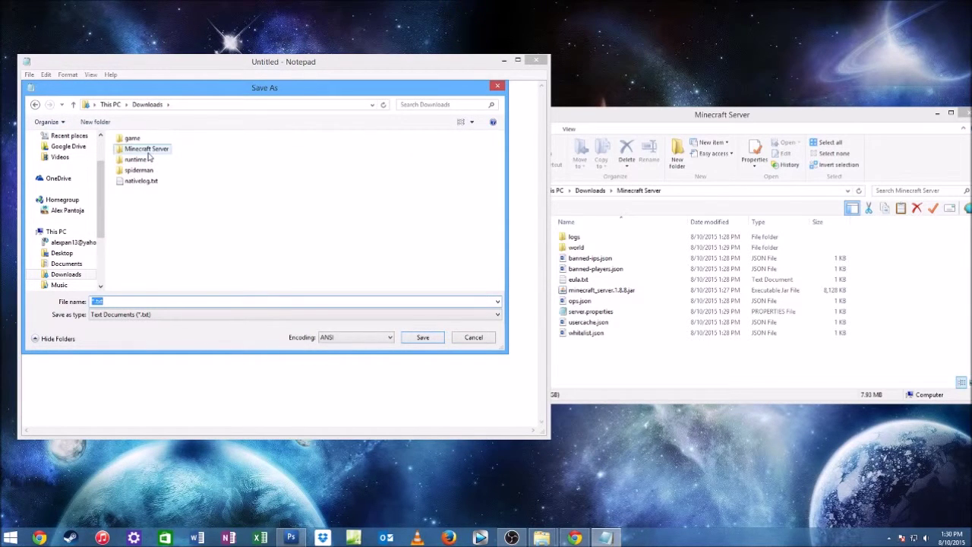
pyautogui.doubleClick(156, 152)
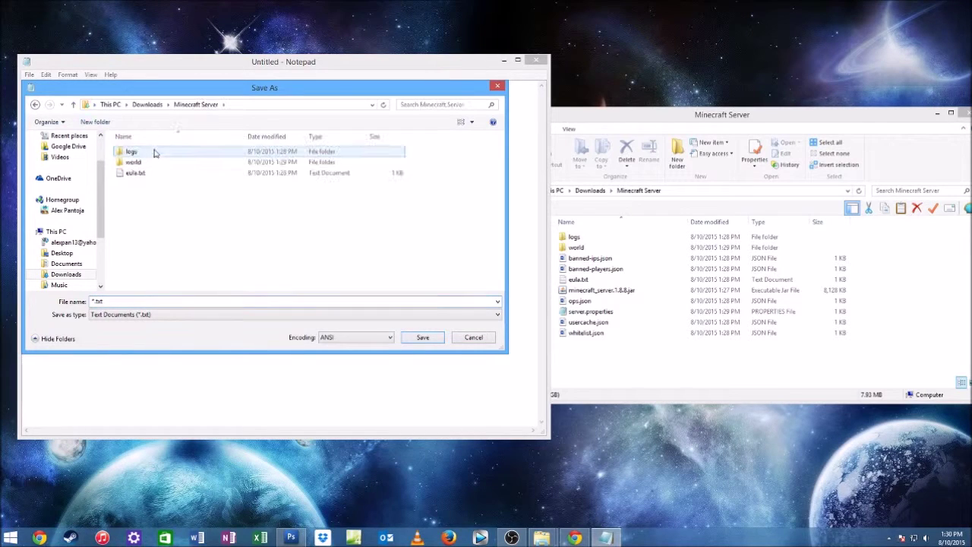
# - Save the script as Start Server.bat with the file type All Files, then close Notepad
pyautogui.doubleClick(143, 302)
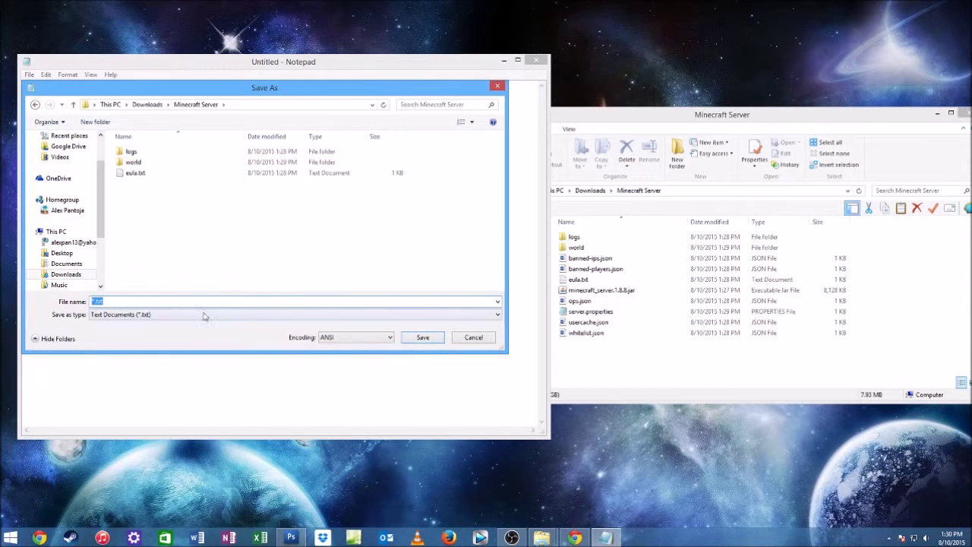
pyautogui.write('Start Server')
pyautogui.click(110, 315)
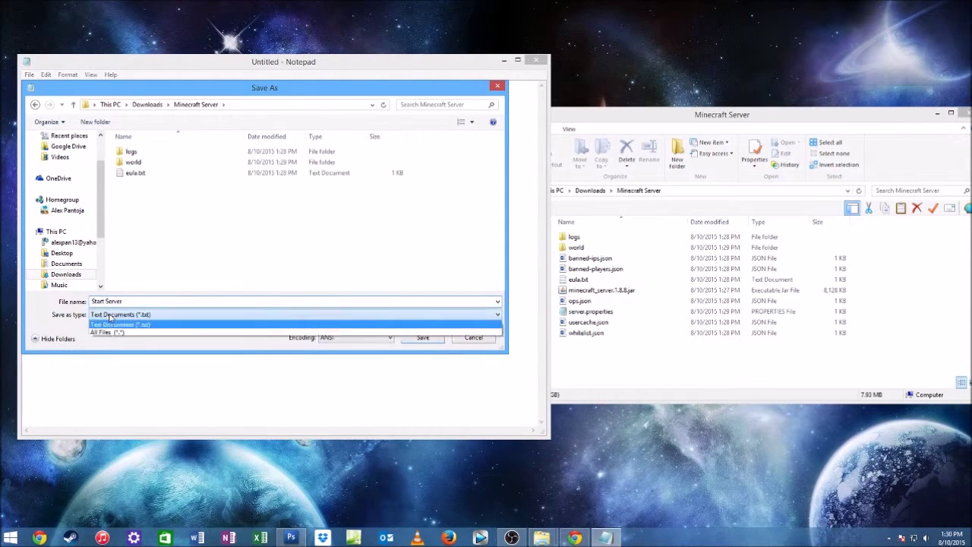
pyautogui.click(107, 332)
pyautogui.doubleClick(139, 302)
pyautogui.click(139, 302)
pyautogui.write('.bat')
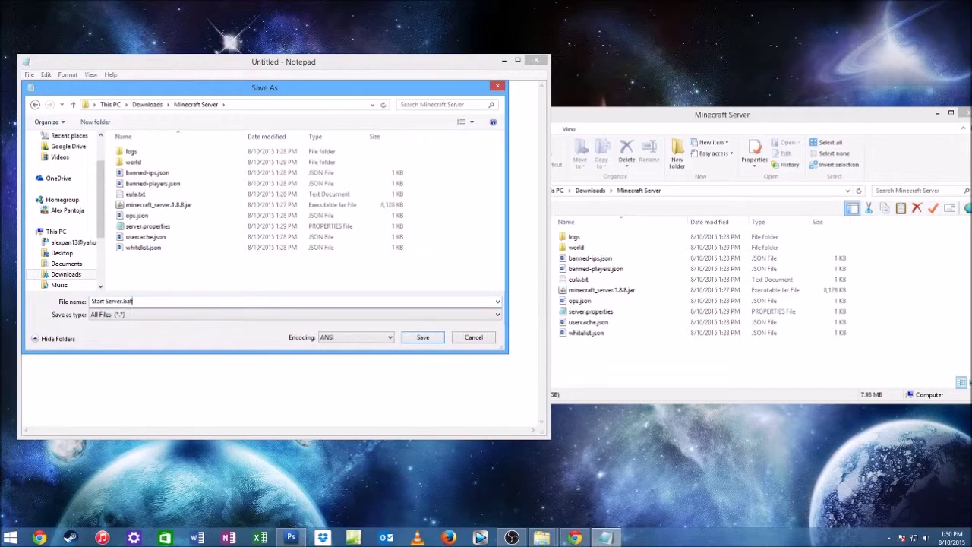
pyautogui.click(439, 337)
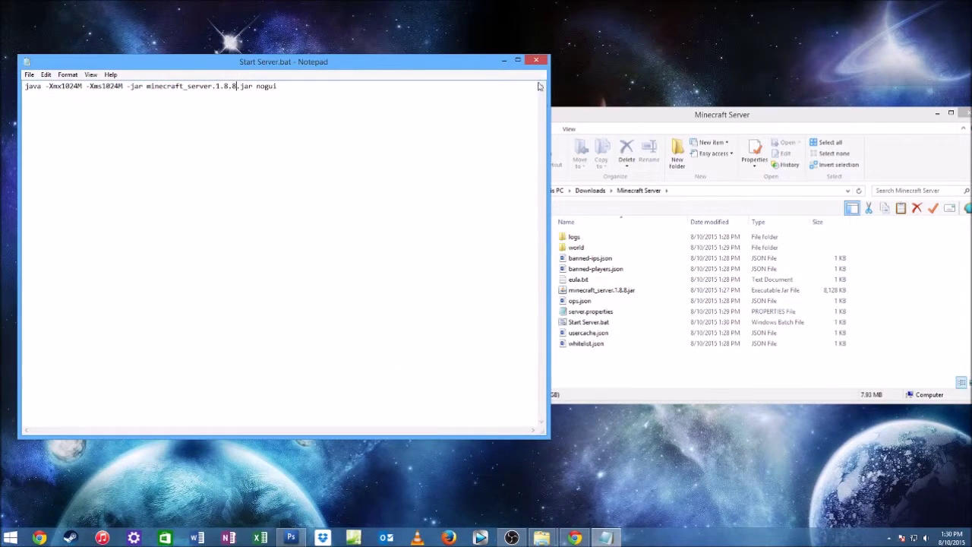
pyautogui.click(534, 60)
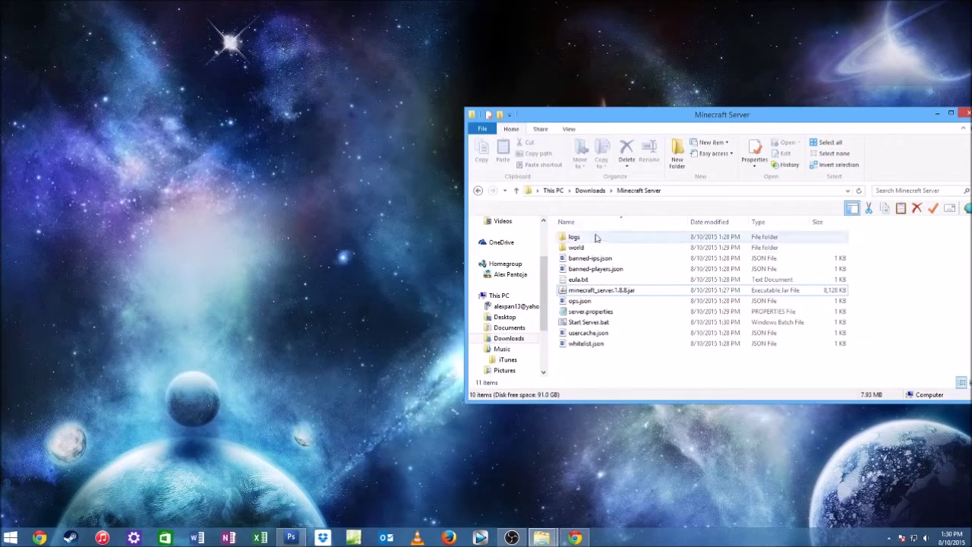
# - Launch the server with Start Server.bat, then shut it down with the stop command
pyautogui.doubleClick(585, 323)
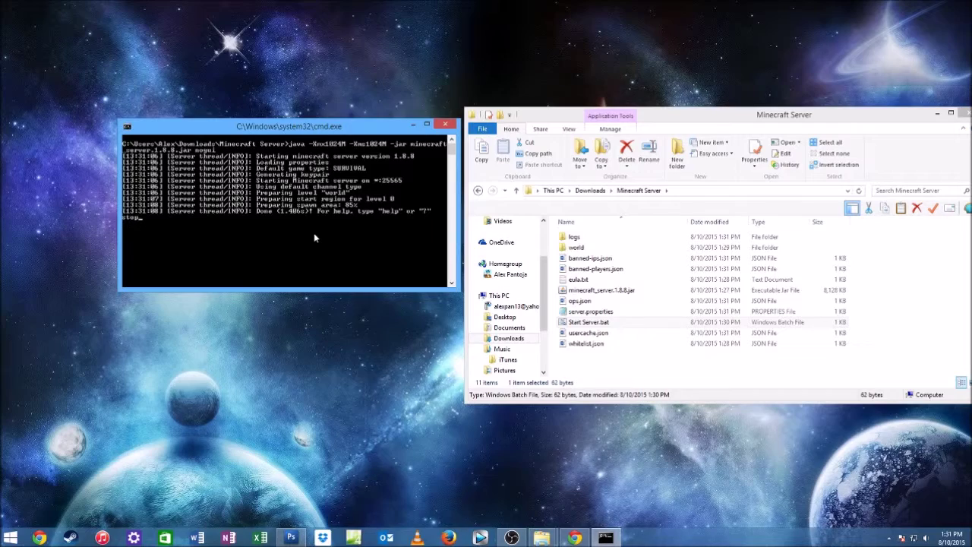
pyautogui.press('Return')
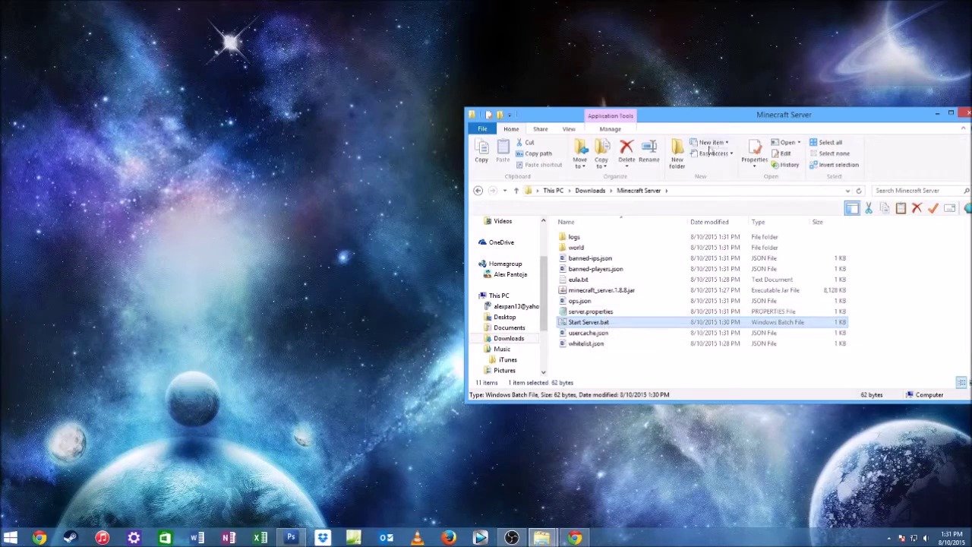
# - Open server.properties from the Minecraft Server folder in Notepad, keeping Notepad as the app for .properties files
pyautogui.moveTo(728, 116); pyautogui.dragTo(581, 109)
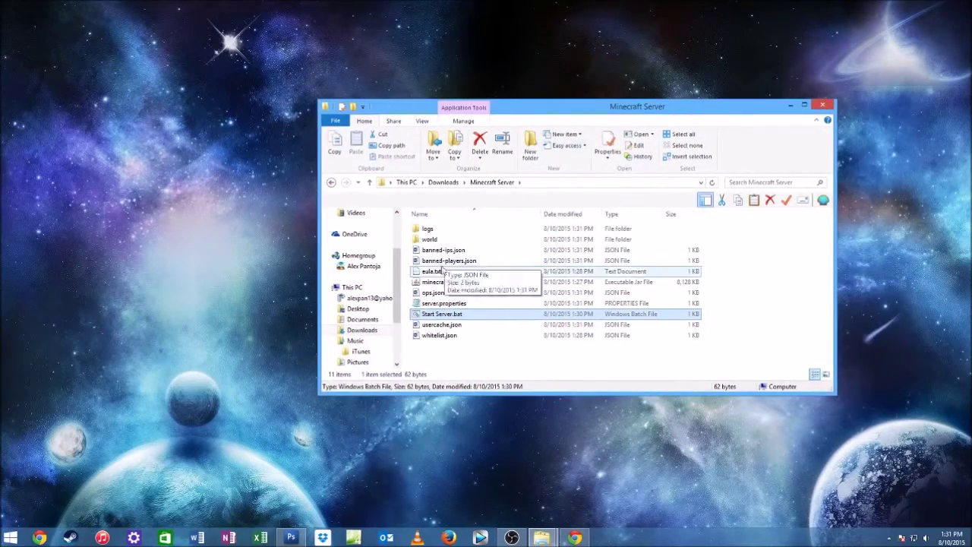
pyautogui.rightClick(457, 304)
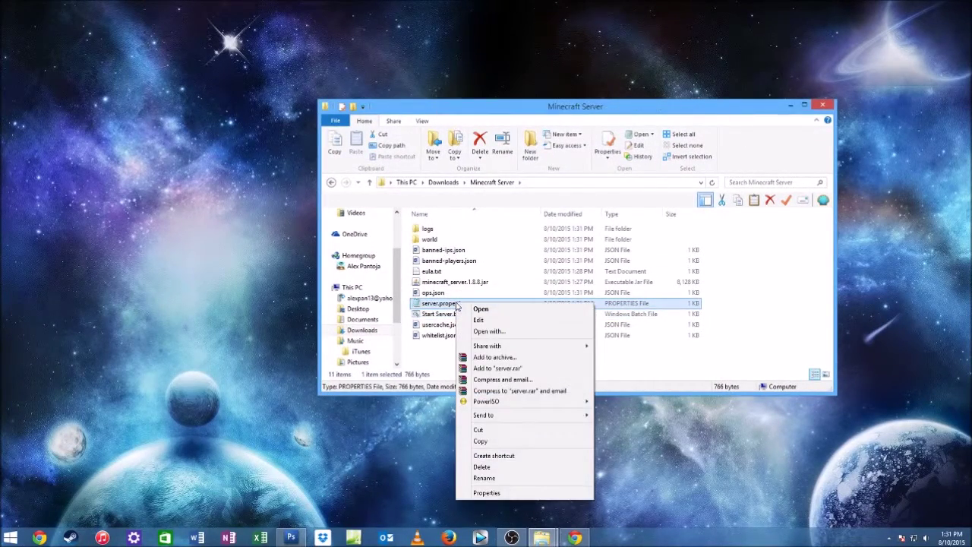
pyautogui.click(487, 331)
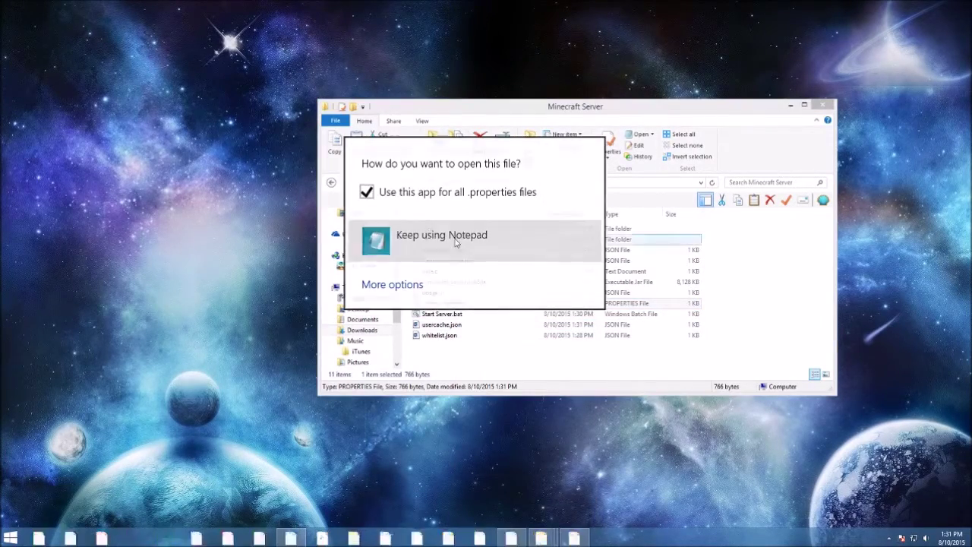
pyautogui.click(458, 274)
pyautogui.moveTo(66, 62); pyautogui.dragTo(168, 54)
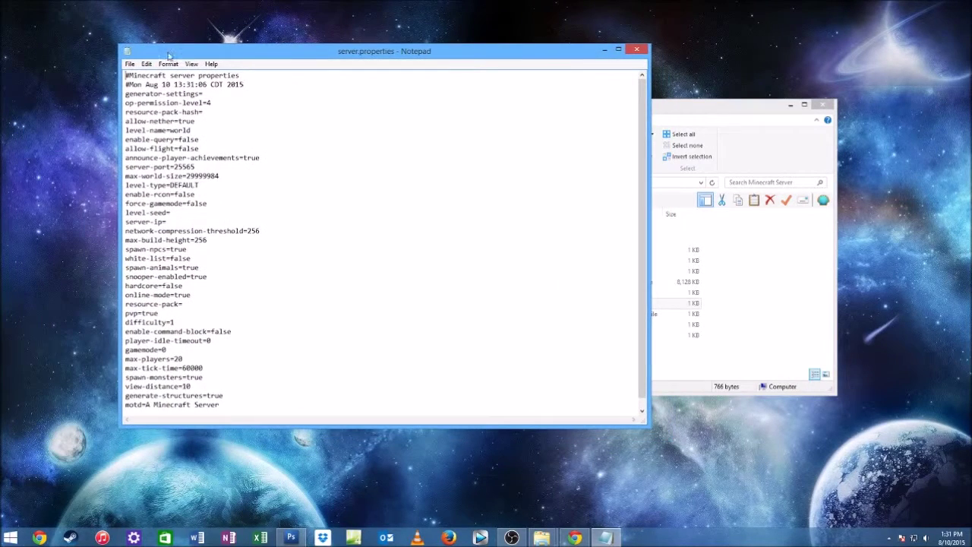
# - Examine the settings in server.properties, especially the server-port line, then close the file
pyautogui.click(226, 186)
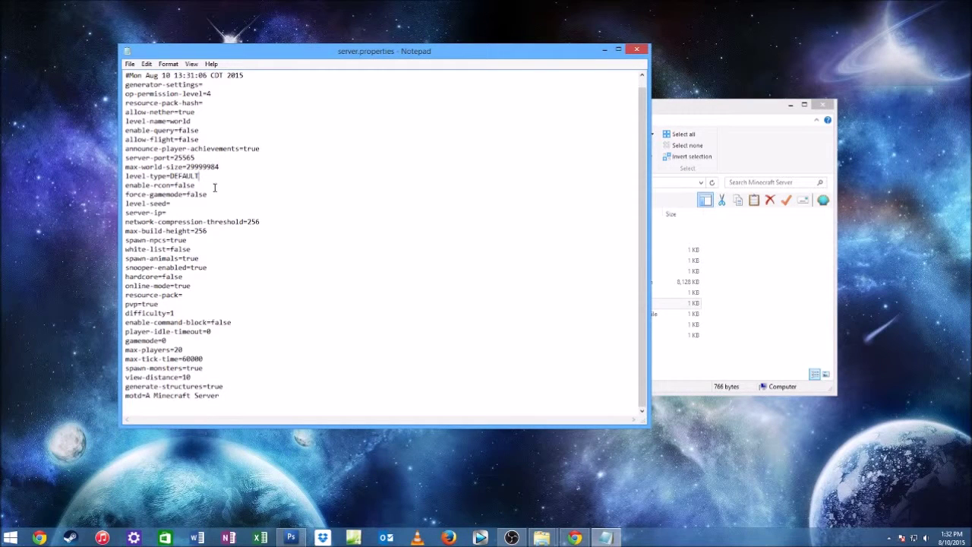
pyautogui.click(237, 155)
pyautogui.moveTo(209, 155); pyautogui.dragTo(126, 157)
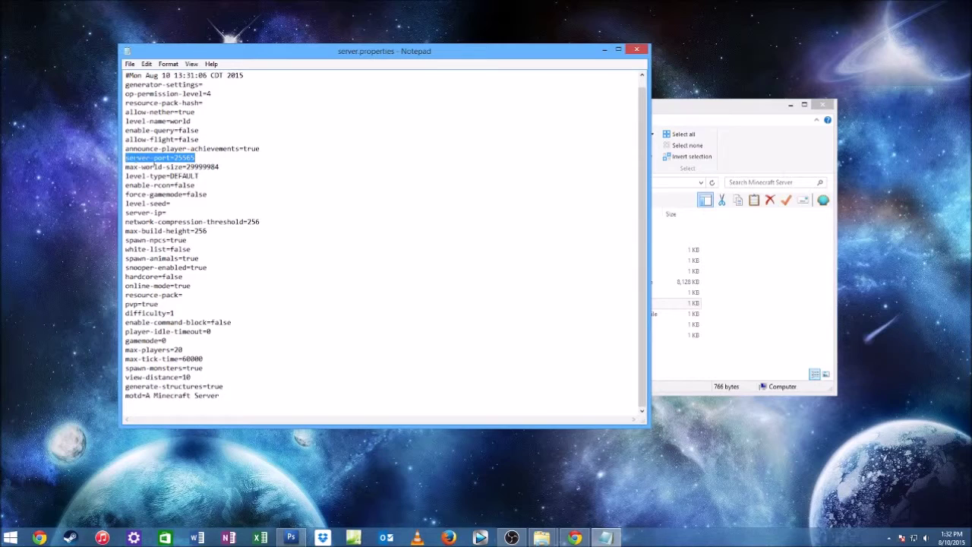
pyautogui.click(200, 162)
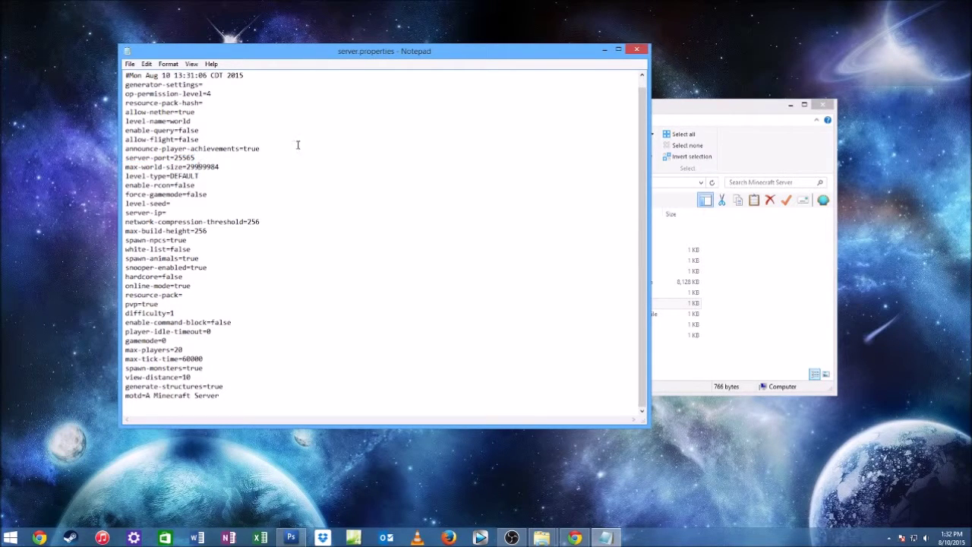
pyautogui.click(639, 51)
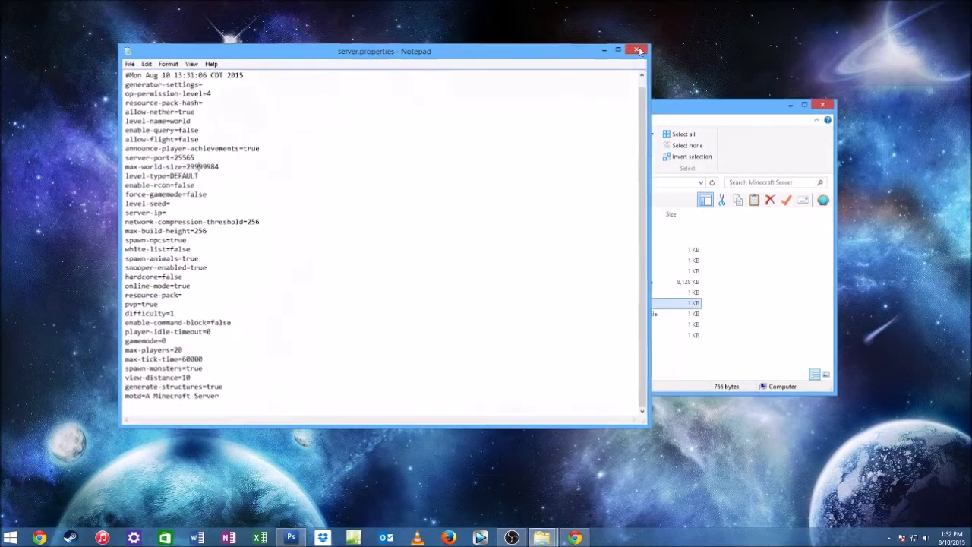
pyautogui.moveTo(631, 109); pyautogui.dragTo(535, 106)
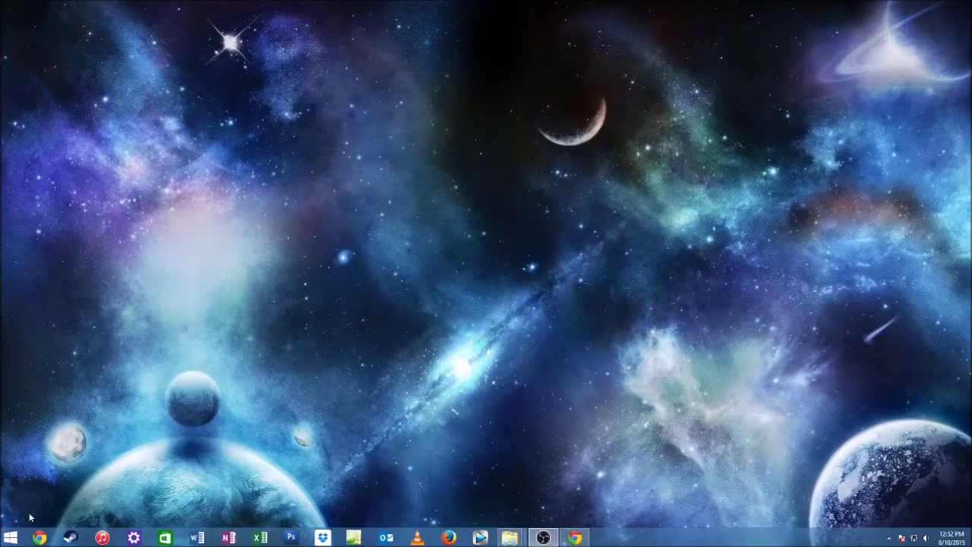
# - Find cmd through the system search, run it as administrator, and list the network configuration with ipconfig /all
pyautogui.click(11, 538)
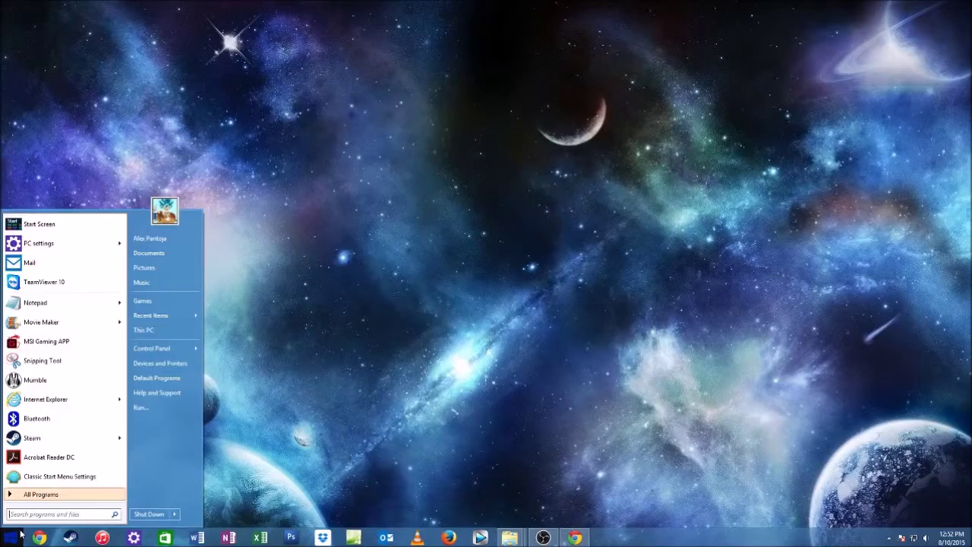
pyautogui.write('cmd')
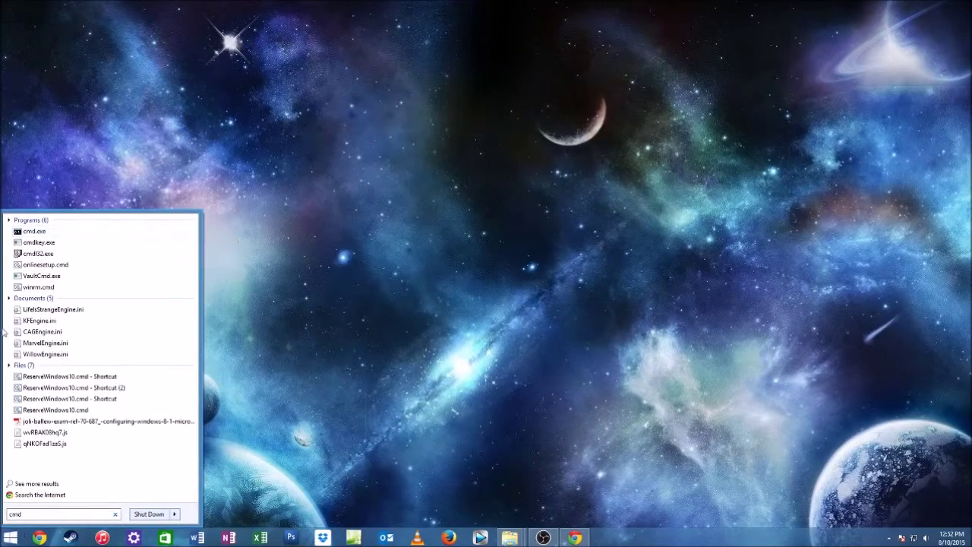
pyautogui.rightClick(31, 235)
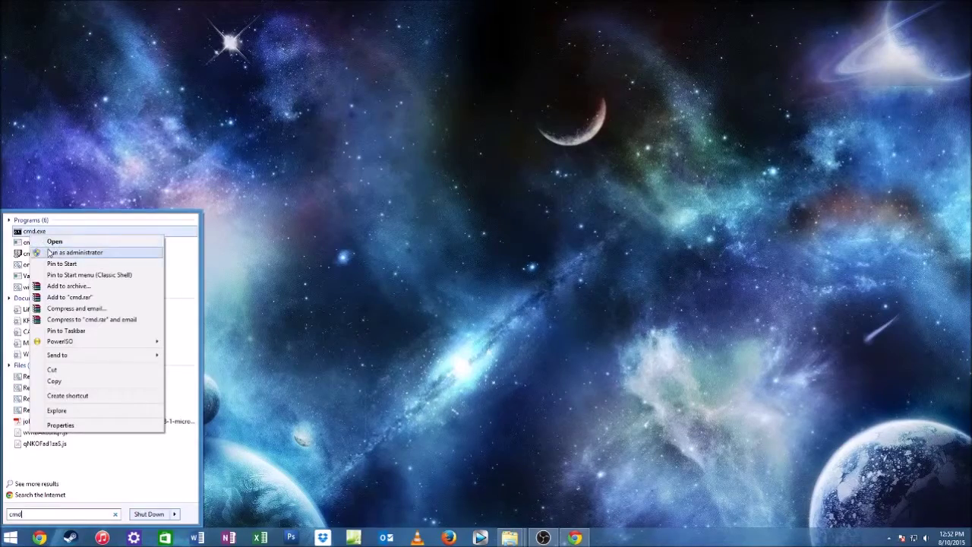
pyautogui.click(49, 253)
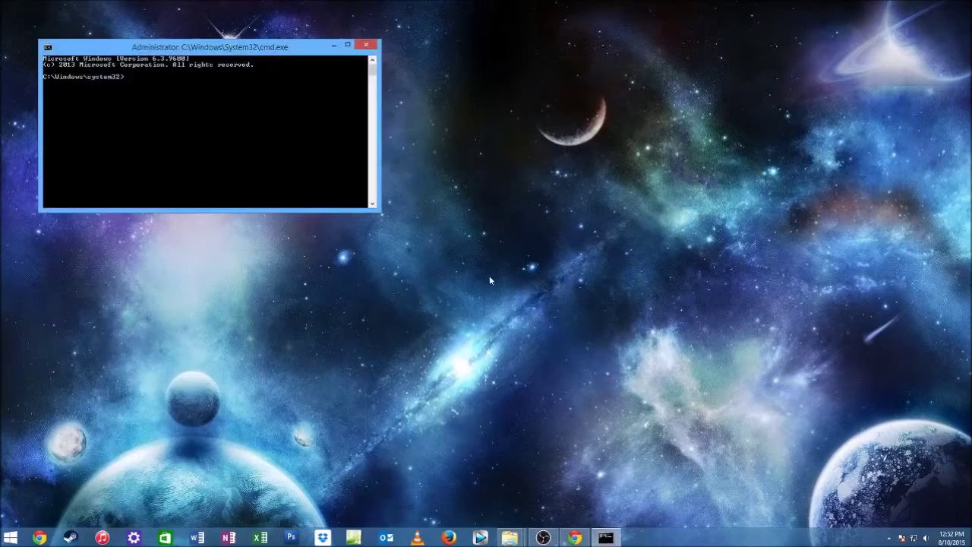
pyautogui.moveTo(219, 47); pyautogui.dragTo(418, 148)
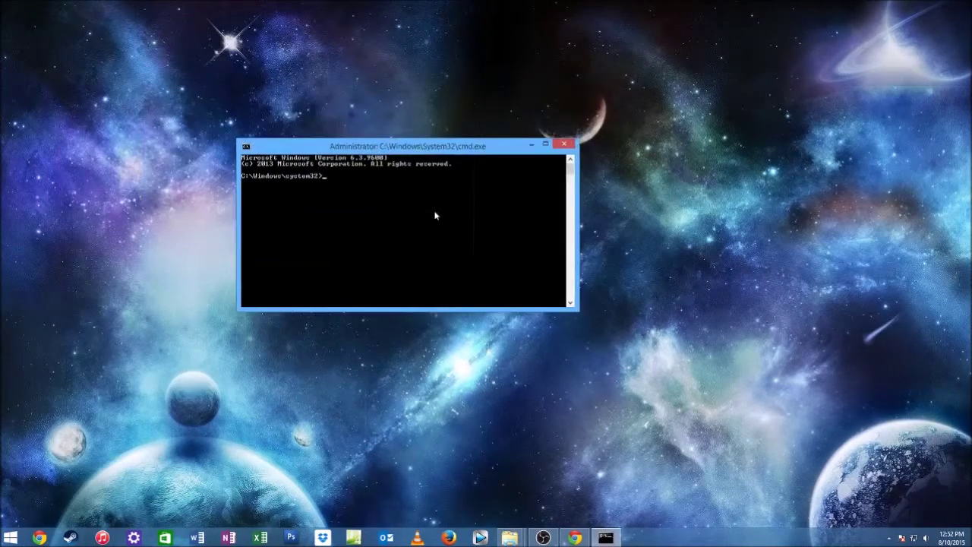
pyautogui.write('ipconfig /all')
pyautogui.press('Return')
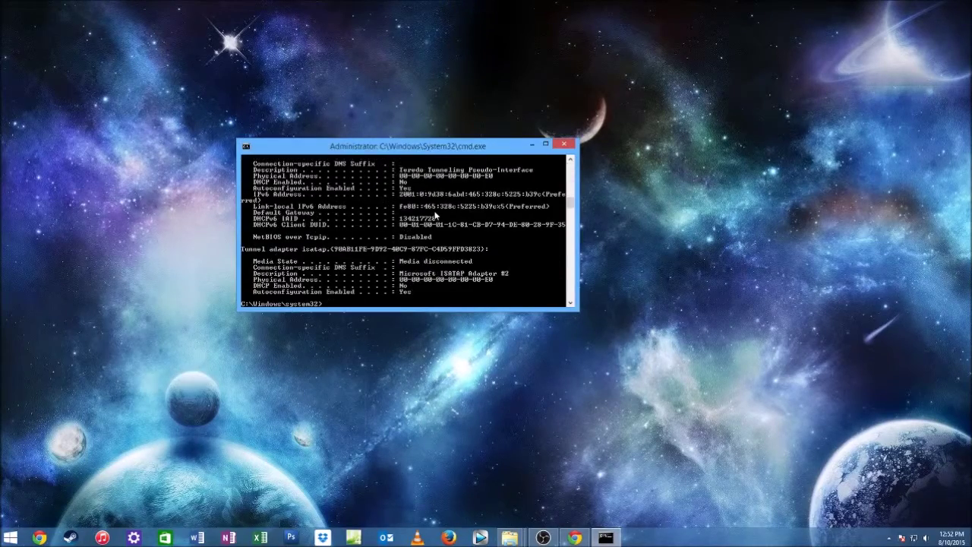
# - Examine the ipconfig output for the Ethernet adapter's IPv4 address and default gateway
pyautogui.scroll(5, 435, 216)
pyautogui.scroll(-4, 497, 228)
pyautogui.scroll(15, 498, 227)
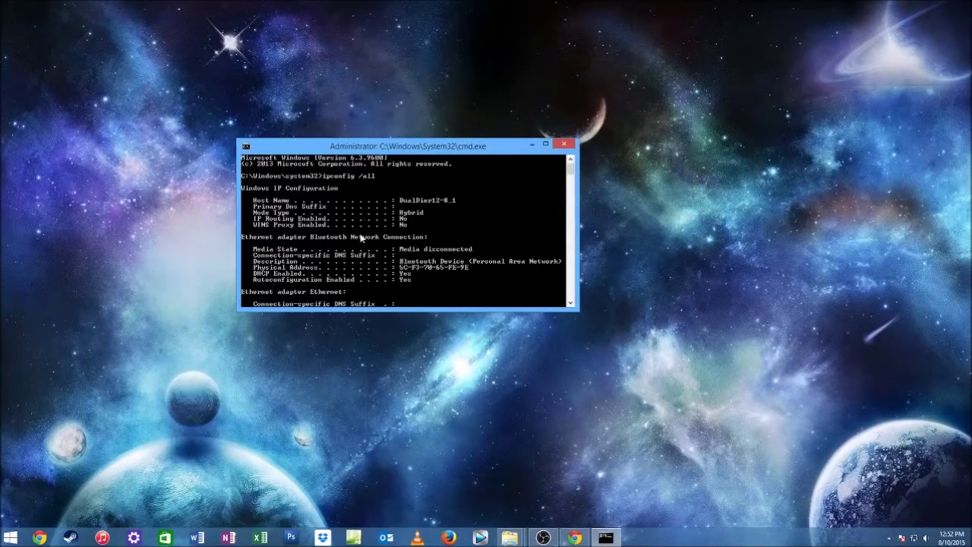
pyautogui.scroll(-1, 341, 248)
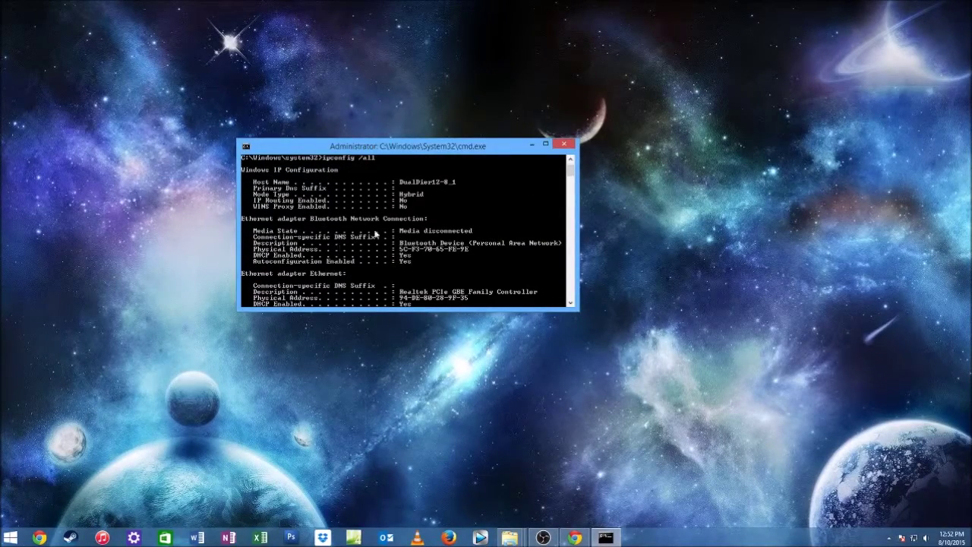
pyautogui.scroll(-1, 345, 232)
pyautogui.scroll(-2, 345, 232)
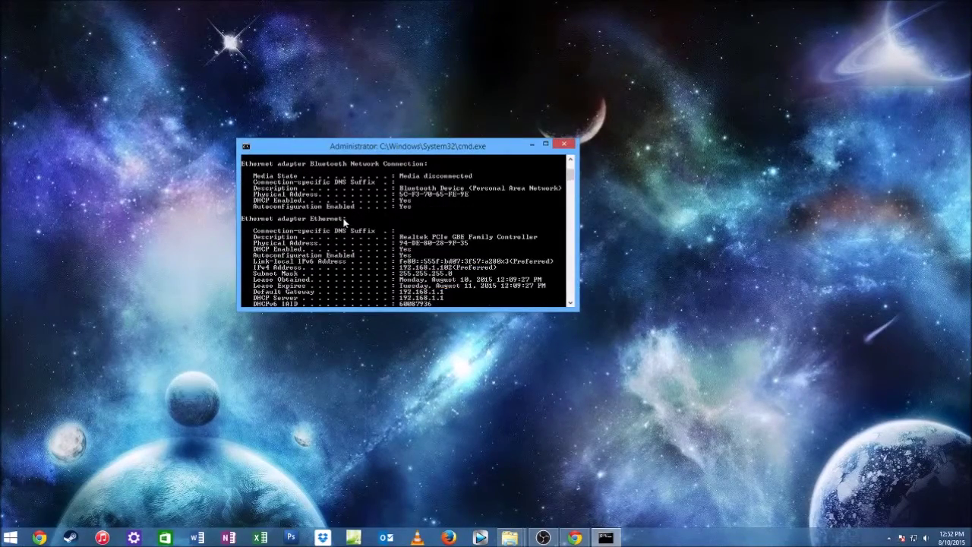
pyautogui.moveTo(439, 143); pyautogui.dragTo(418, 125)
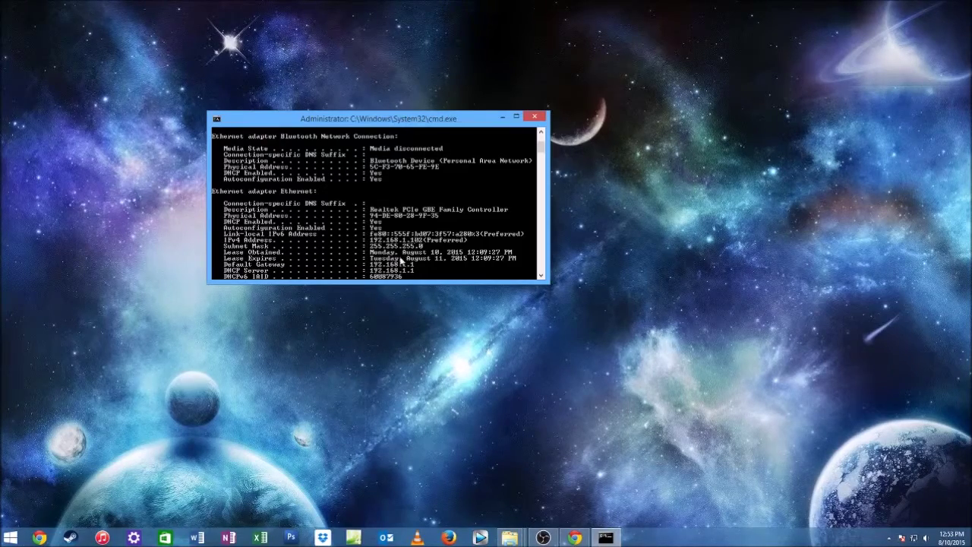
pyautogui.scroll(-1, 401, 262)
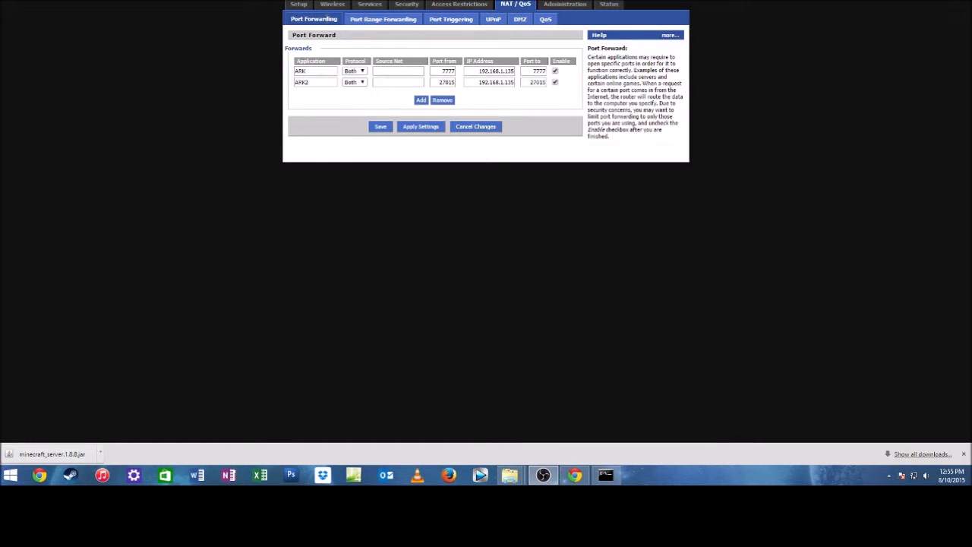
# - Add a new port forward in the router's settings with the application name Minecraft
pyautogui.click(421, 100)
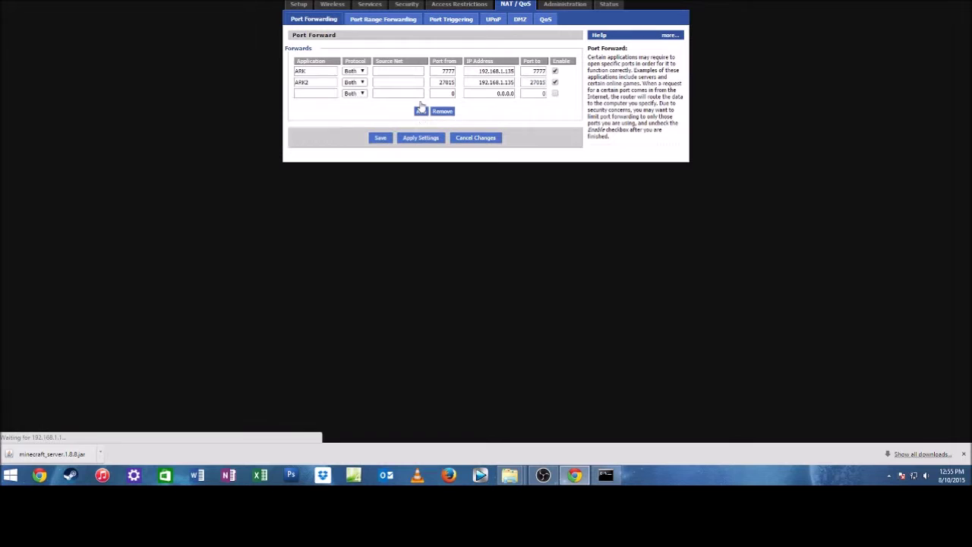
pyautogui.click(321, 93)
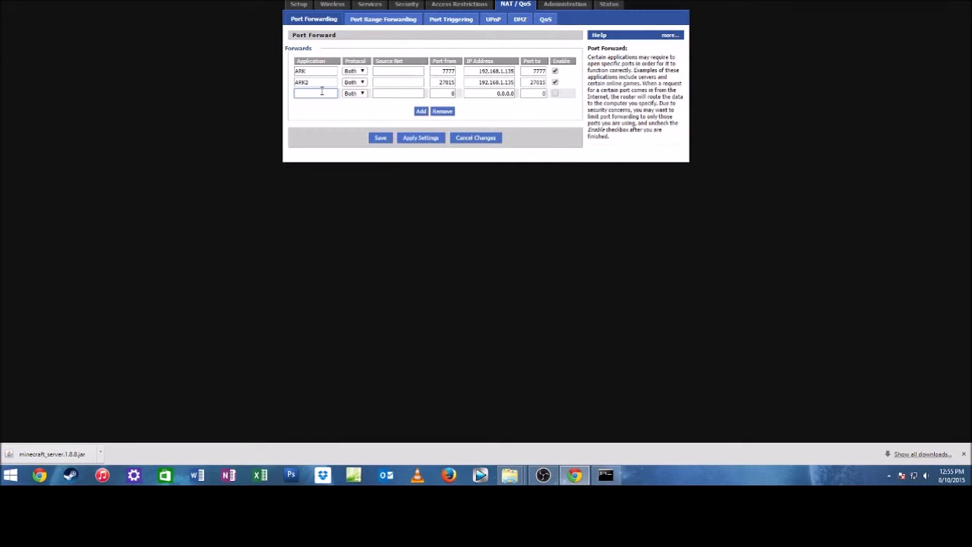
pyautogui.write('Minecraft')
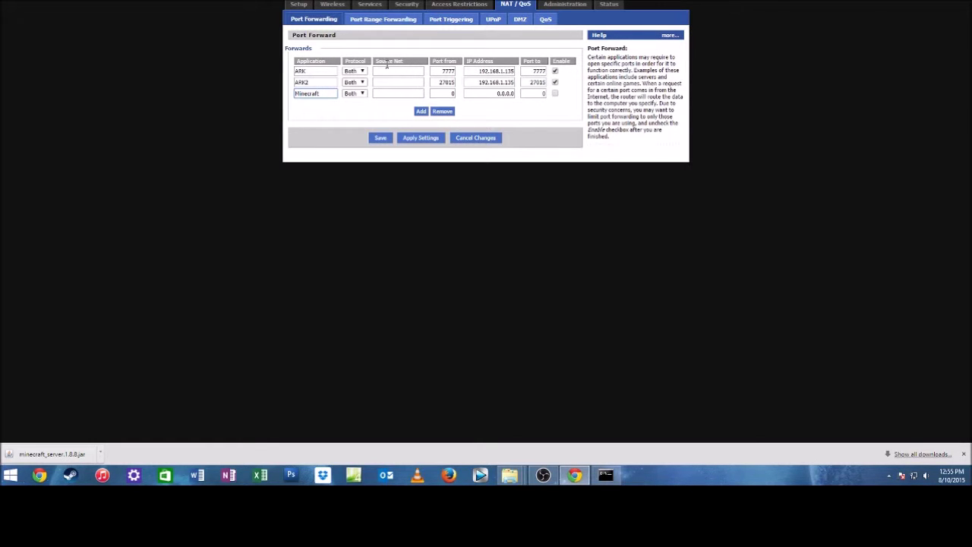
pyautogui.click(449, 94)
# - Look up the server-port value in server.properties from the Minecraft Server folder, and minimize the file
pyautogui.moveTo(511, 476)
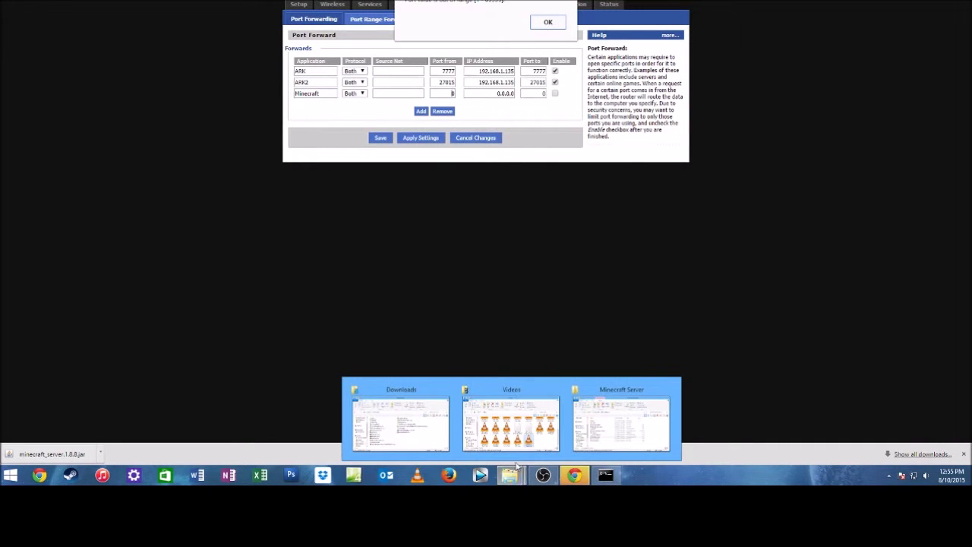
pyautogui.click(592, 433)
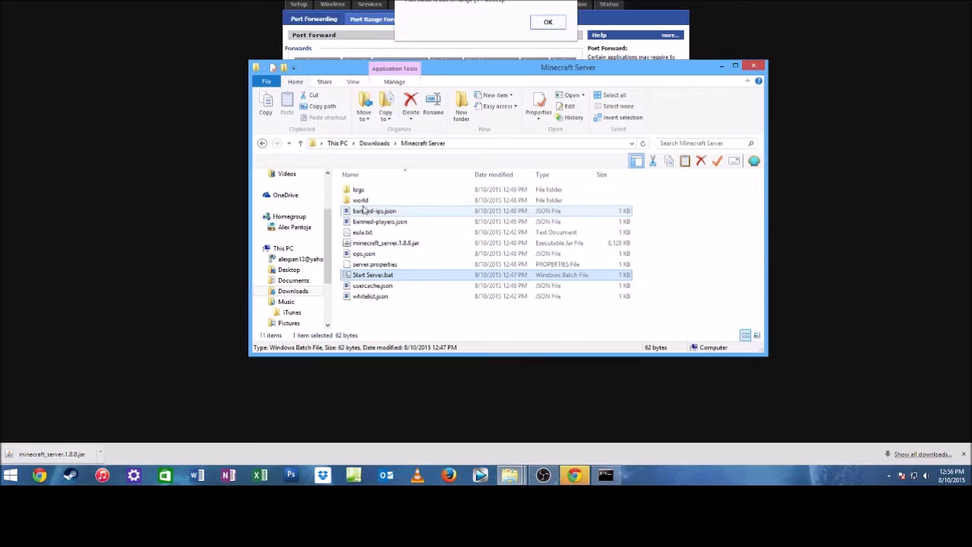
pyautogui.doubleClick(372, 264)
pyautogui.moveTo(151, 140); pyautogui.dragTo(129, 140)
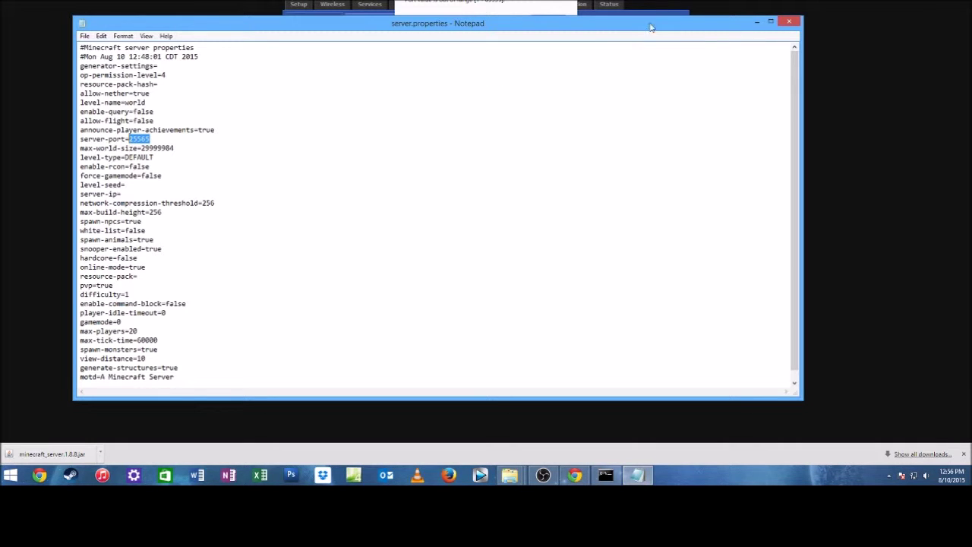
pyautogui.click(757, 22)
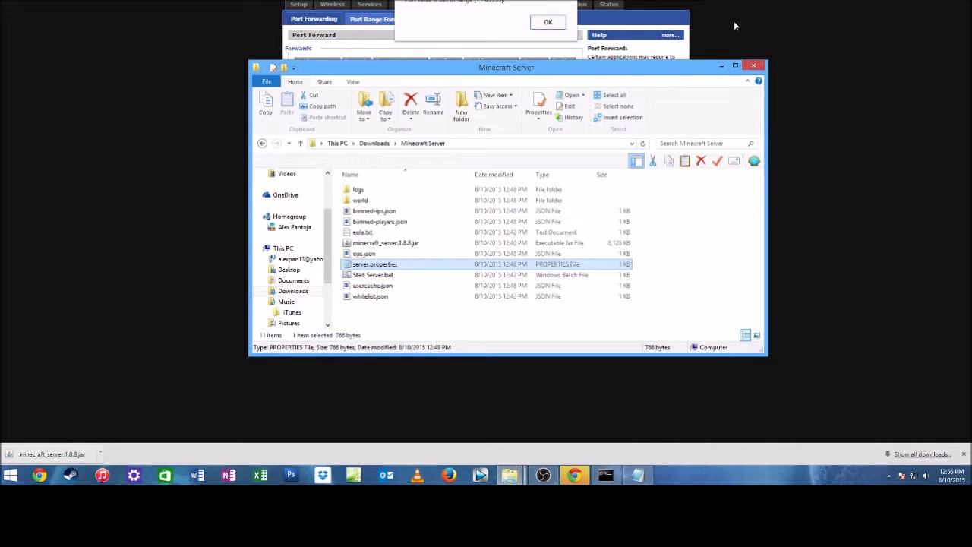
# - Dismiss the port warning and set both Port from and Port to of the Minecraft forward to 25565
pyautogui.click(562, 25)
pyautogui.doubleClick(456, 95)
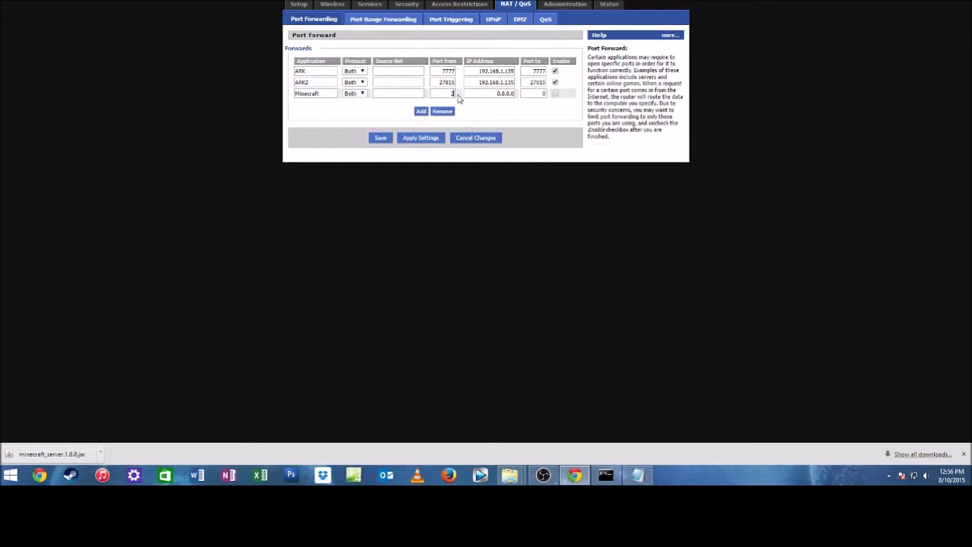
pyautogui.write('25565')
pyautogui.doubleClick(542, 94)
pyautogui.press('BackSpace')
pyautogui.press('BackSpace')
pyautogui.write('25565')
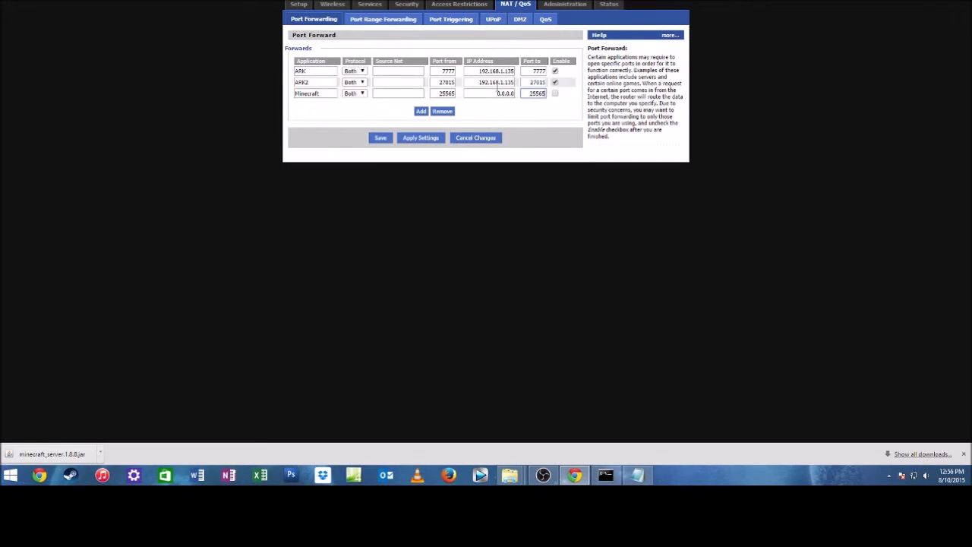
# - Point the Minecraft forward to IP address 192.168.1.102, enable it, and apply the router settings
pyautogui.moveTo(498, 93); pyautogui.dragTo(519, 98)
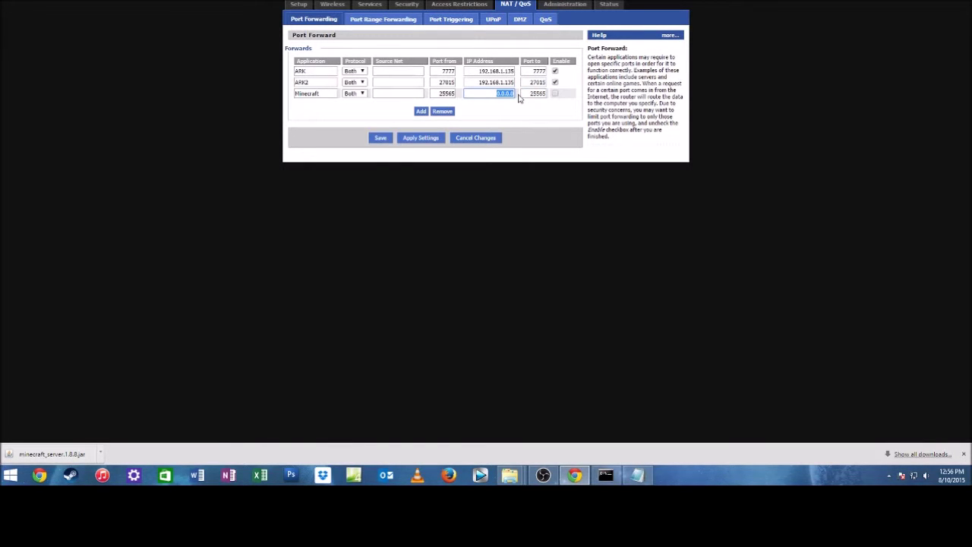
pyautogui.write('192.168.1.102')
pyautogui.click(555, 93)
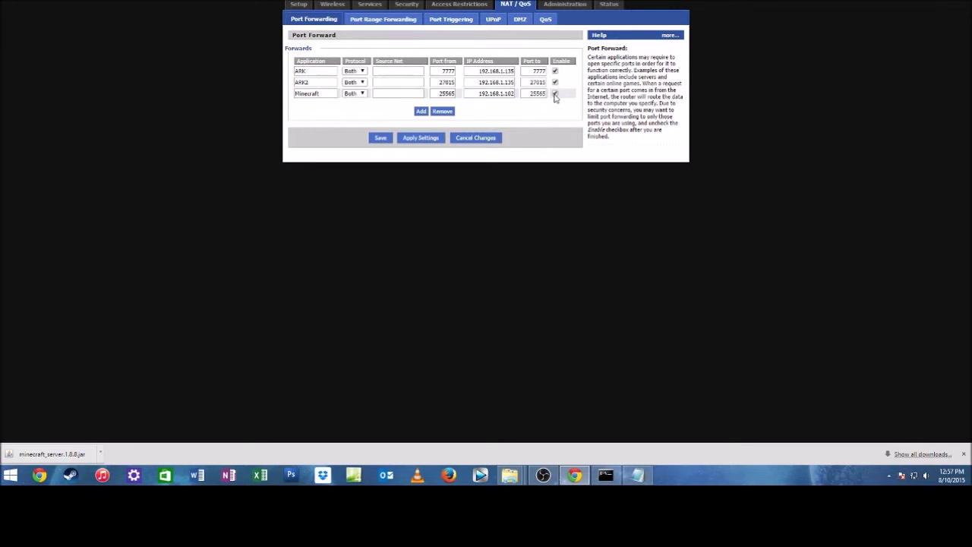
pyautogui.click(422, 140)
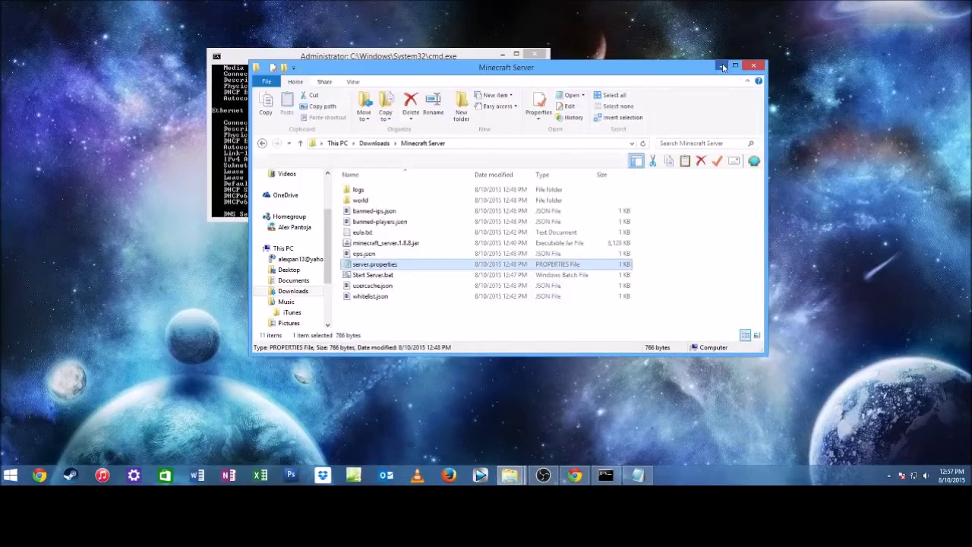
# - Launch the server with Start Server.bat from the Minecraft Server folder, leaving only its console in view on the desktop
pyautogui.click(722, 67)
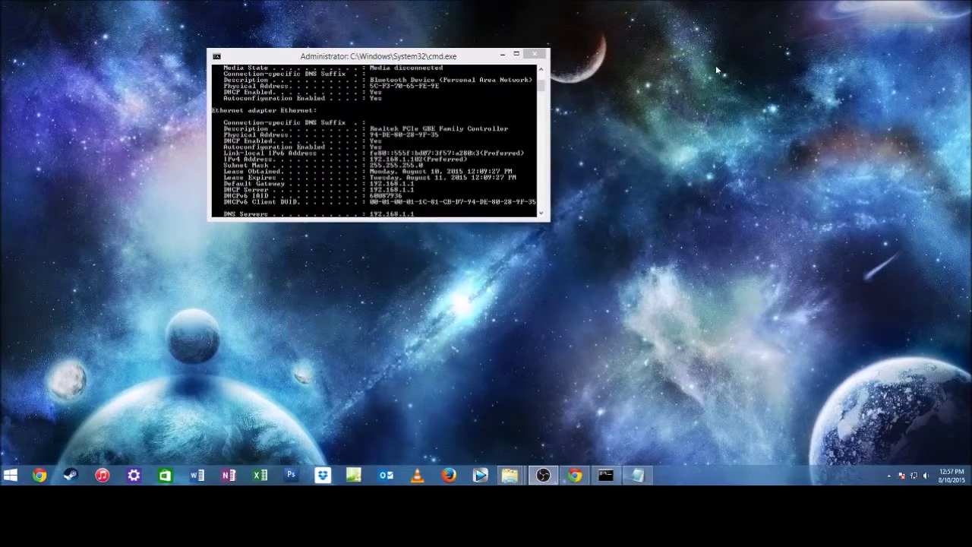
pyautogui.click(504, 56)
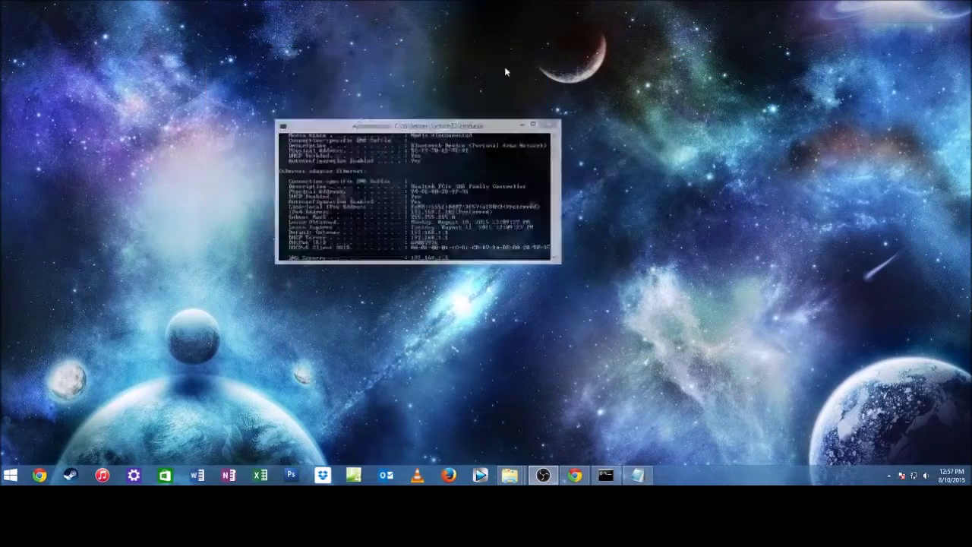
pyautogui.moveTo(510, 476)
pyautogui.click(591, 427)
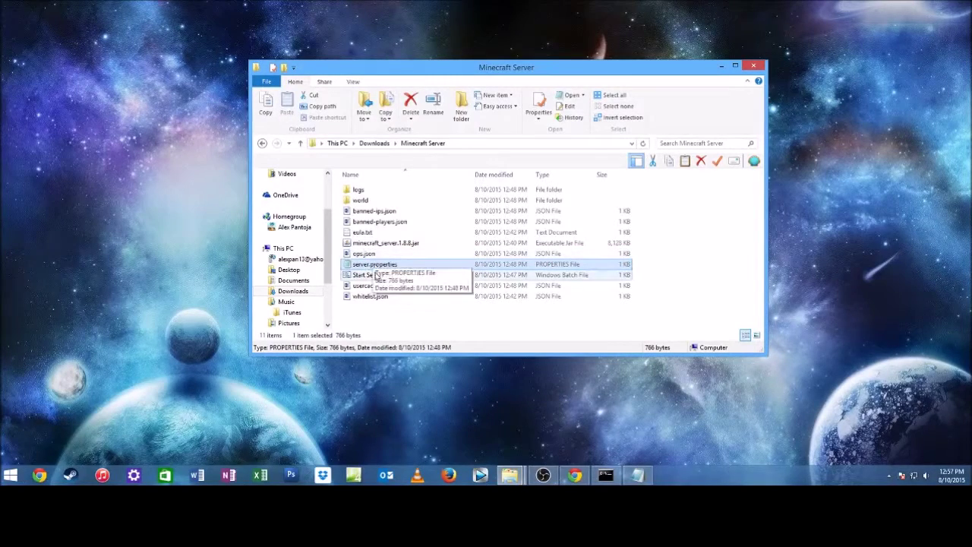
pyautogui.click(376, 278)
pyautogui.doubleClick(375, 278)
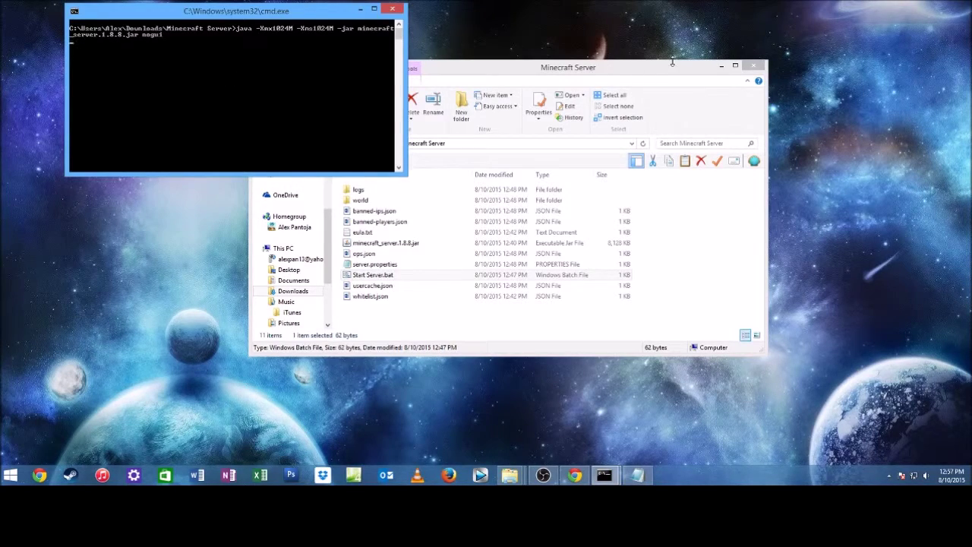
pyautogui.click(721, 66)
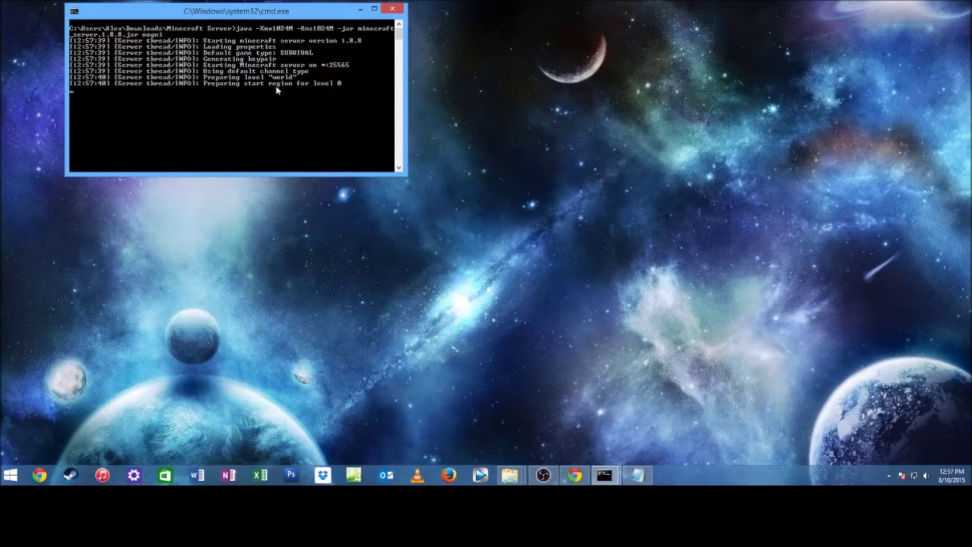
pyautogui.moveTo(266, 13); pyautogui.dragTo(361, 41)
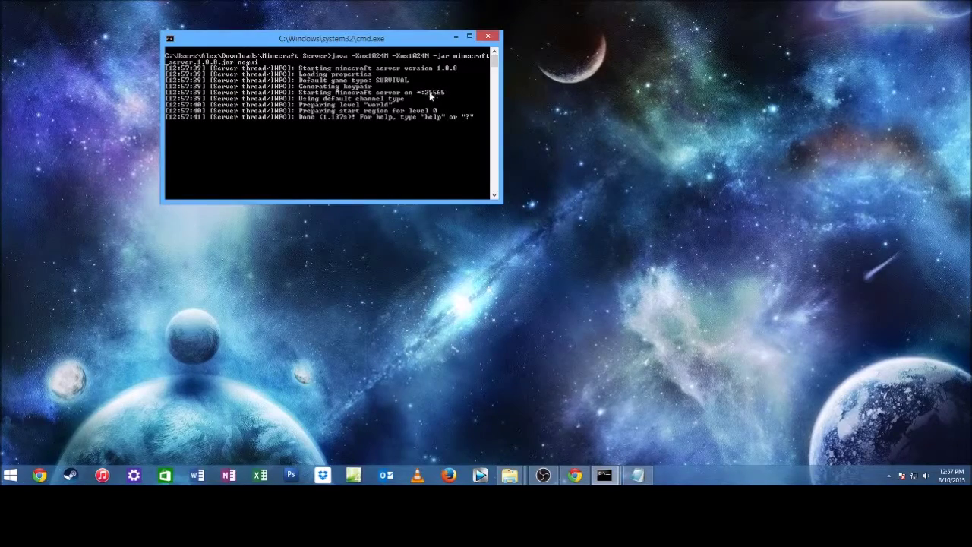
pyautogui.moveTo(383, 41); pyautogui.dragTo(435, 44)
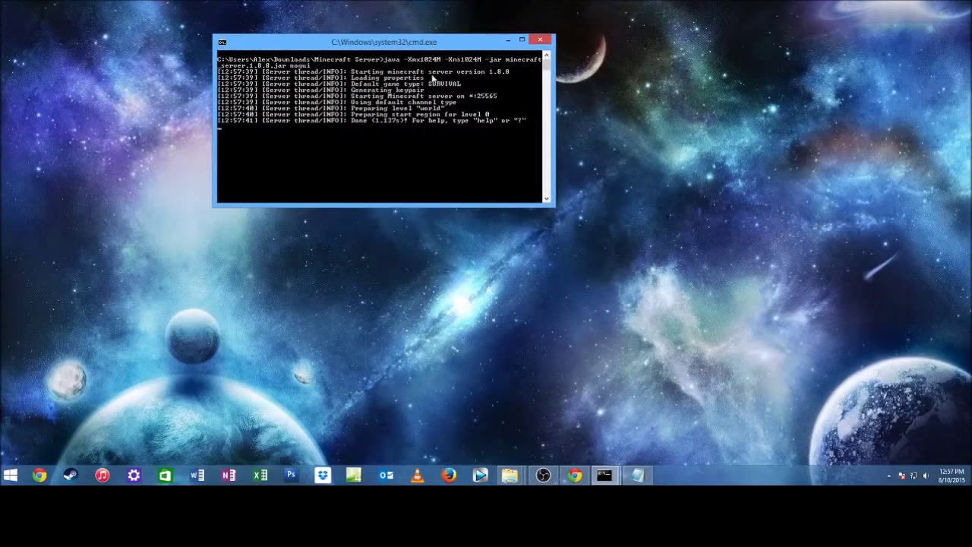
# - Start Minecraft 1.8.8 from the Minecraft Launcher and open the multiplayer server list
pyautogui.click(9, 476)
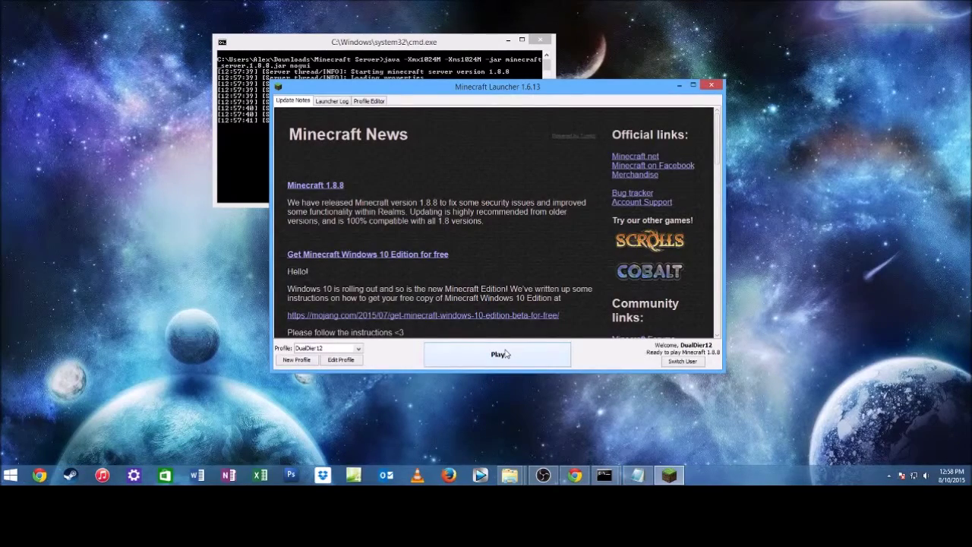
pyautogui.click(504, 354)
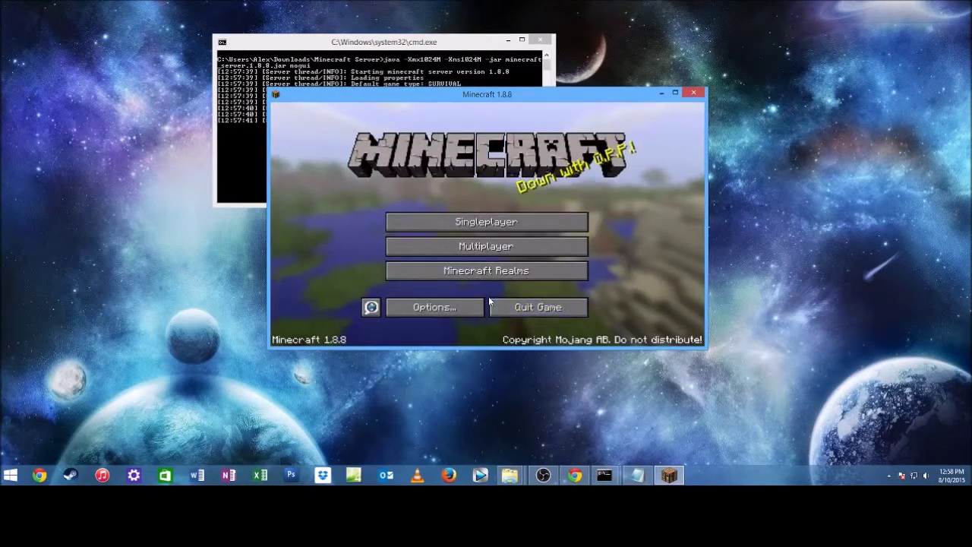
pyautogui.click(496, 251)
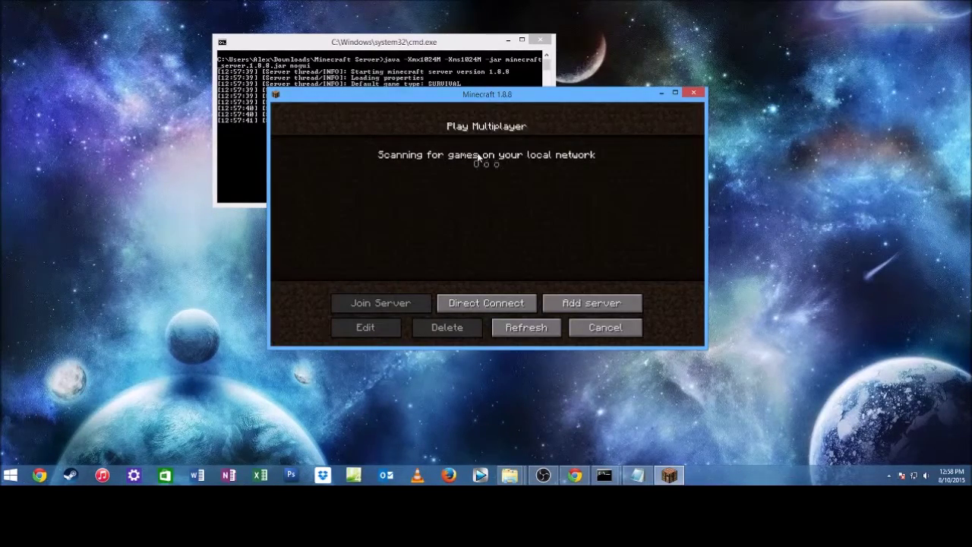
# - Add a server entry with the name Minecraft Server and the address 192.168.1.102
pyautogui.click(592, 303)
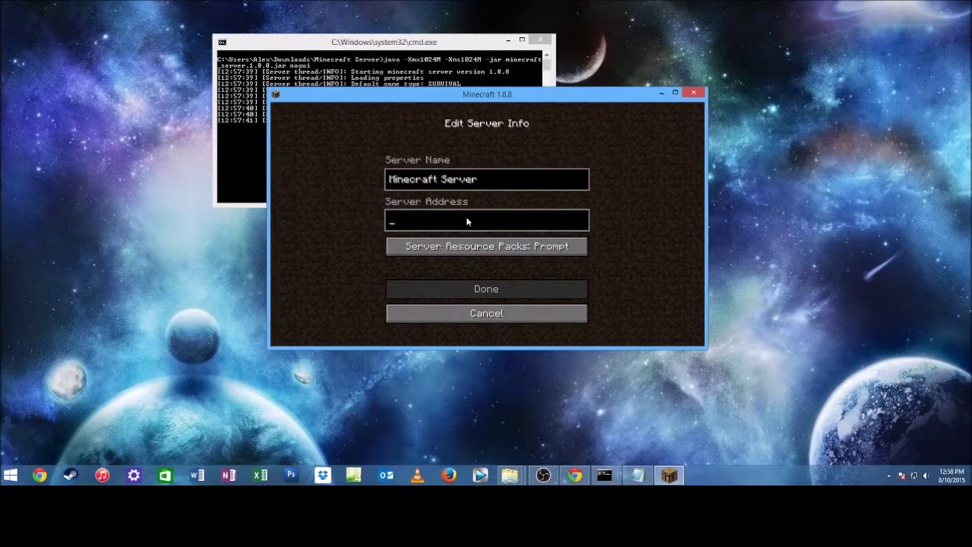
pyautogui.write('19')
pyautogui.press('BackSpace')
pyautogui.press('BackSpace')
pyautogui.write('192.168.1.20')
pyautogui.press('BackSpace')
pyautogui.press('BackSpace')
pyautogui.write('102')
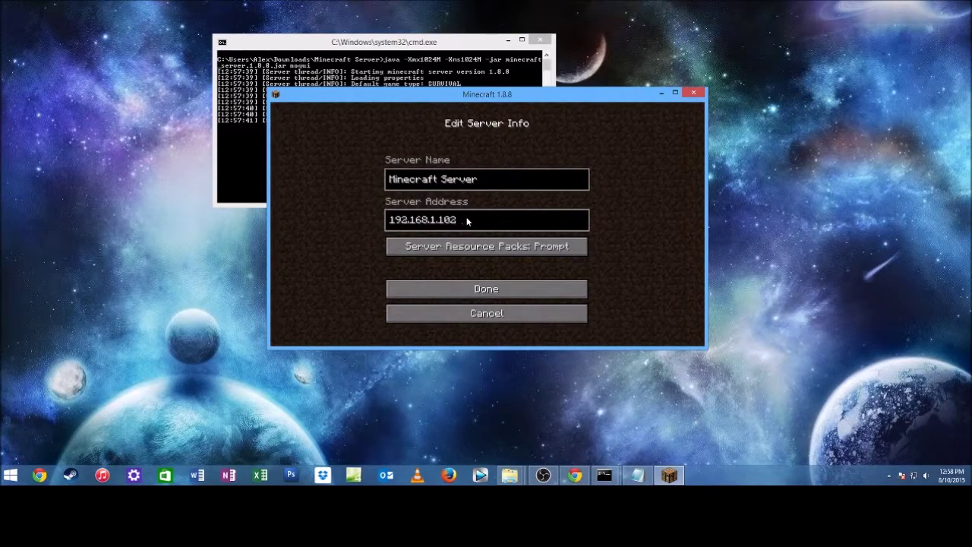
pyautogui.click(502, 289)
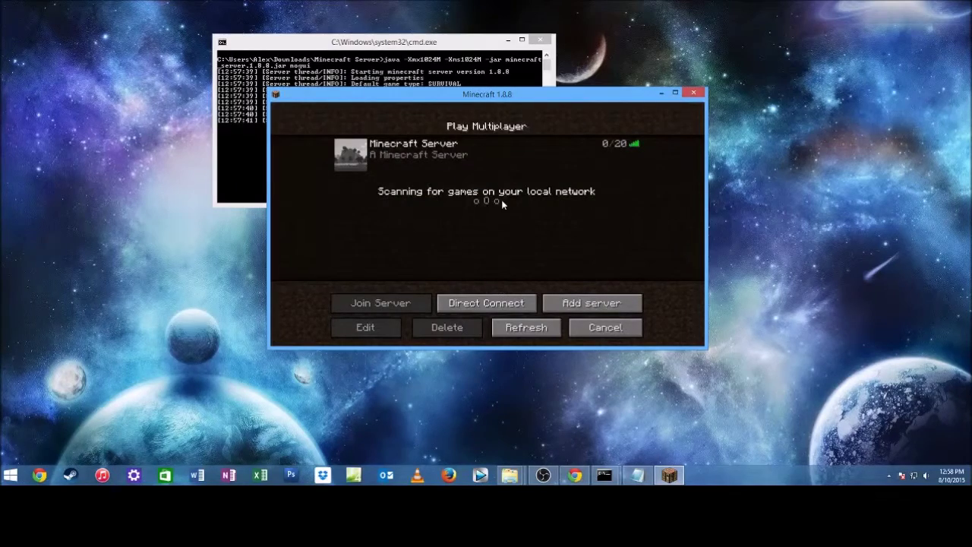
# - Join the Minecraft Server entry and walk along the shoreline, displaying the debug overlay
pyautogui.doubleClick(493, 154)
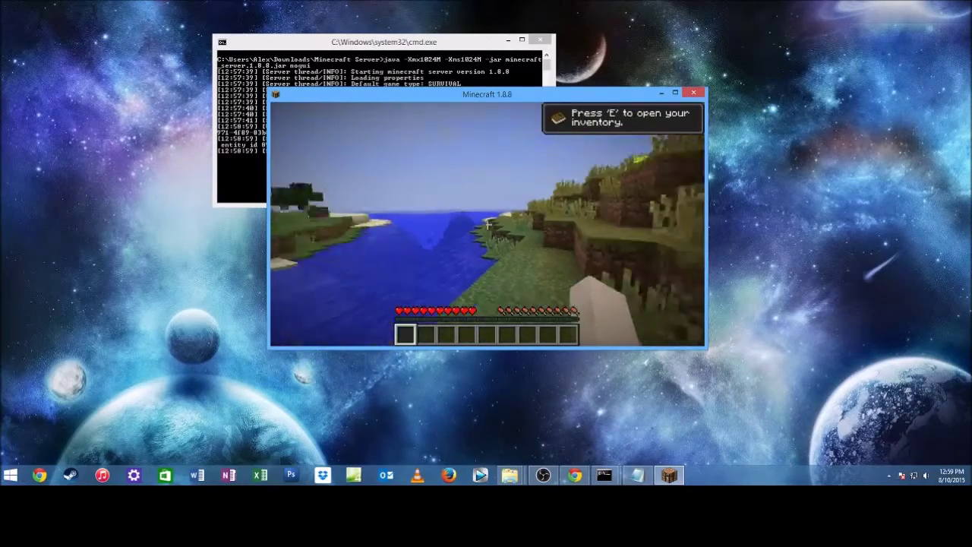
pyautogui.press('w')
pyautogui.press('w')
pyautogui.press('space')
pyautogui.press('w')
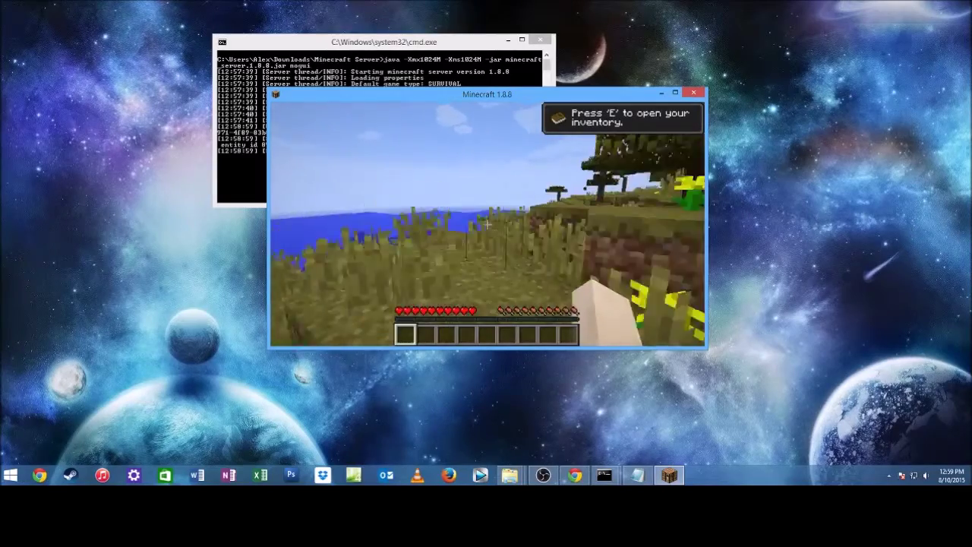
pyautogui.press('w')
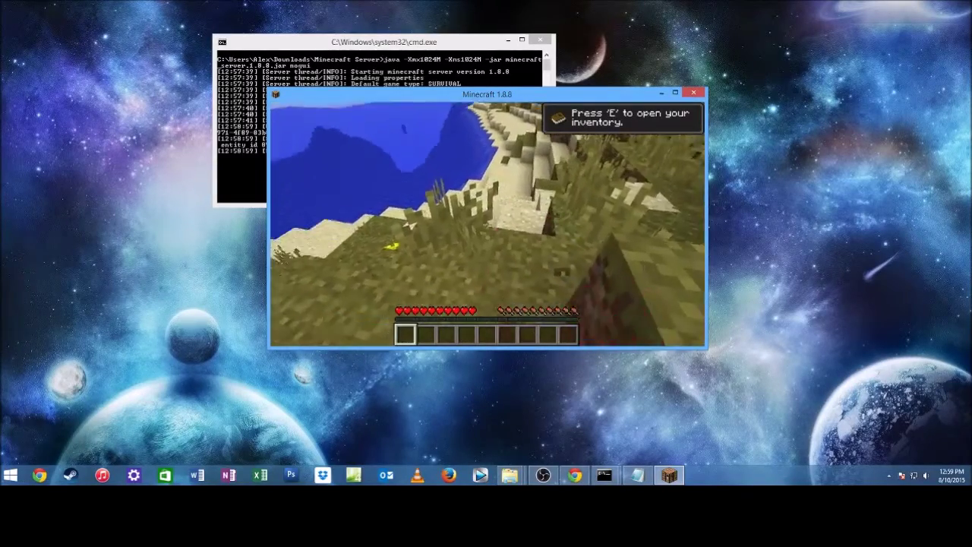
pyautogui.press('w')
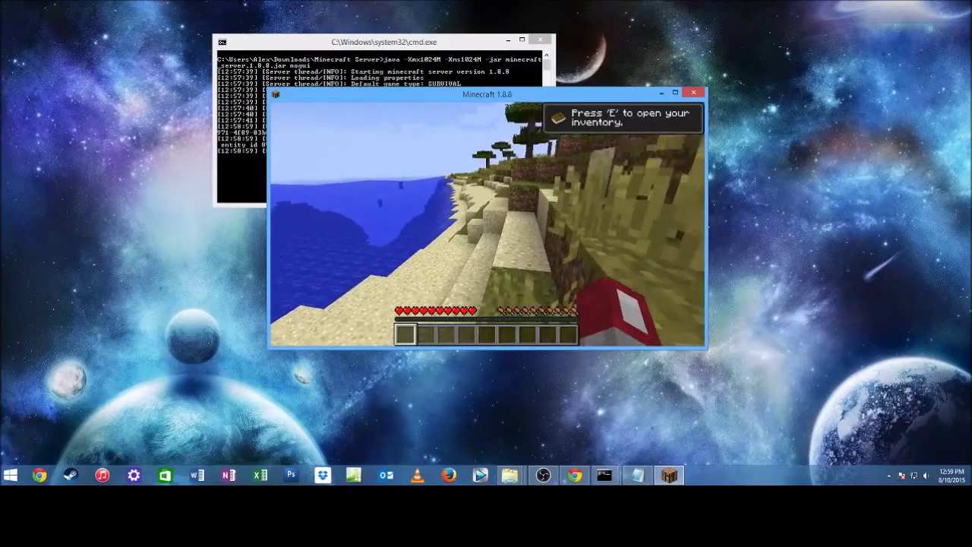
pyautogui.press('F3')
pyautogui.press('w')
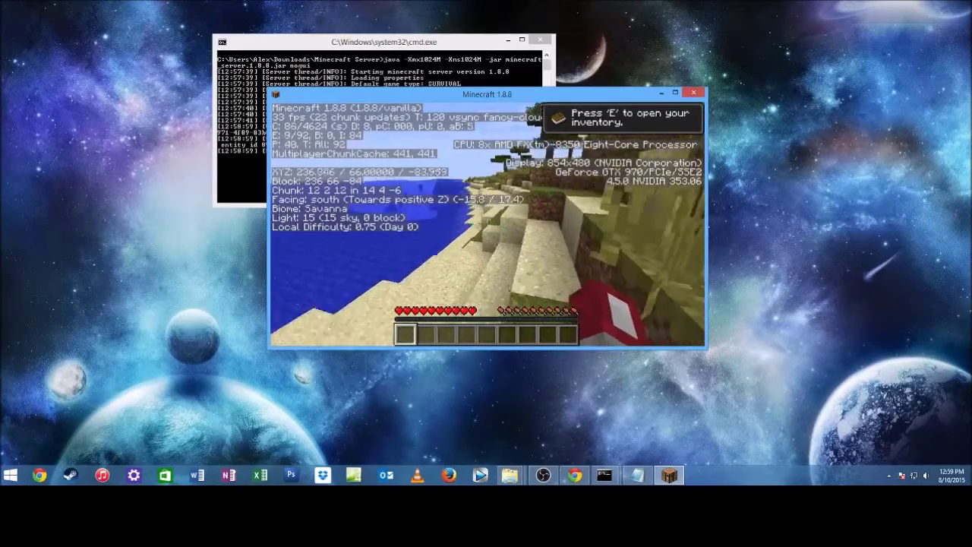
# - Walk from the beach onto the grassy ground and disconnect from the server, returning to the multiplayer server list
pyautogui.press('w')
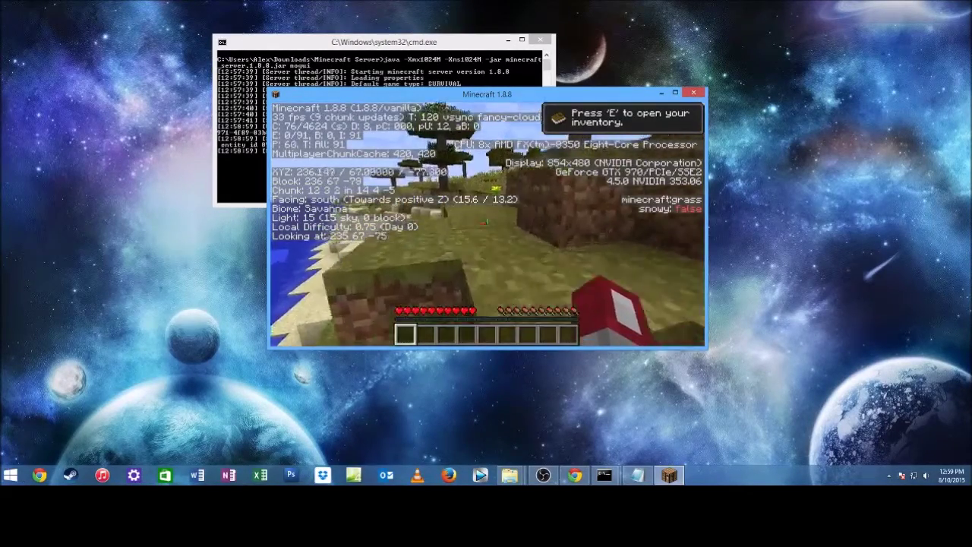
pyautogui.press('Escape')
pyautogui.press('Escape')
pyautogui.press('Escape')
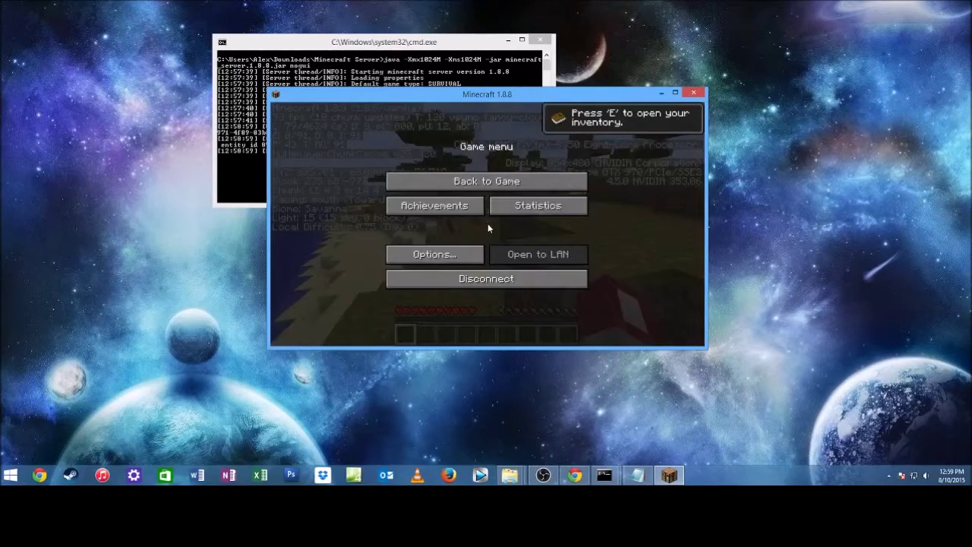
pyautogui.click(491, 279)
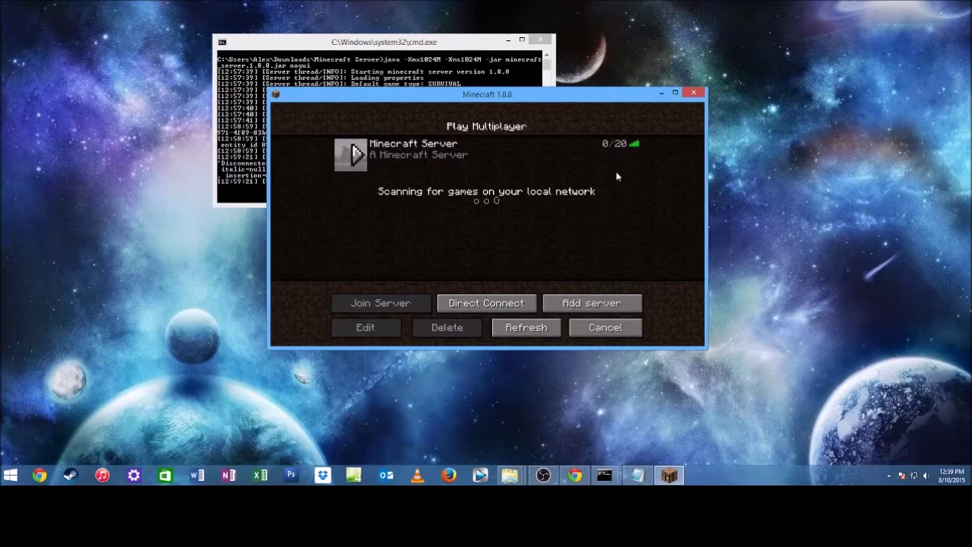
pyautogui.click(604, 475)
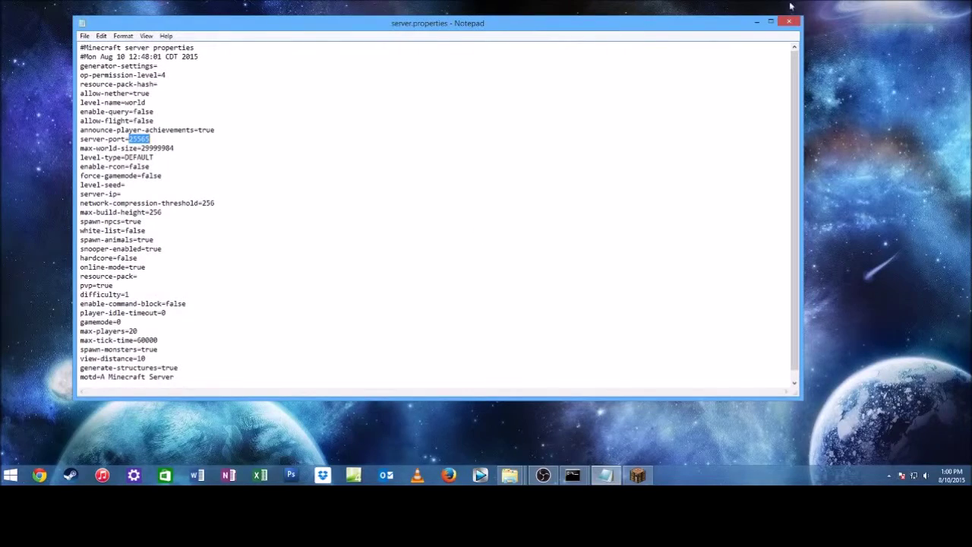
pyautogui.click(757, 23)
pyautogui.press('super')
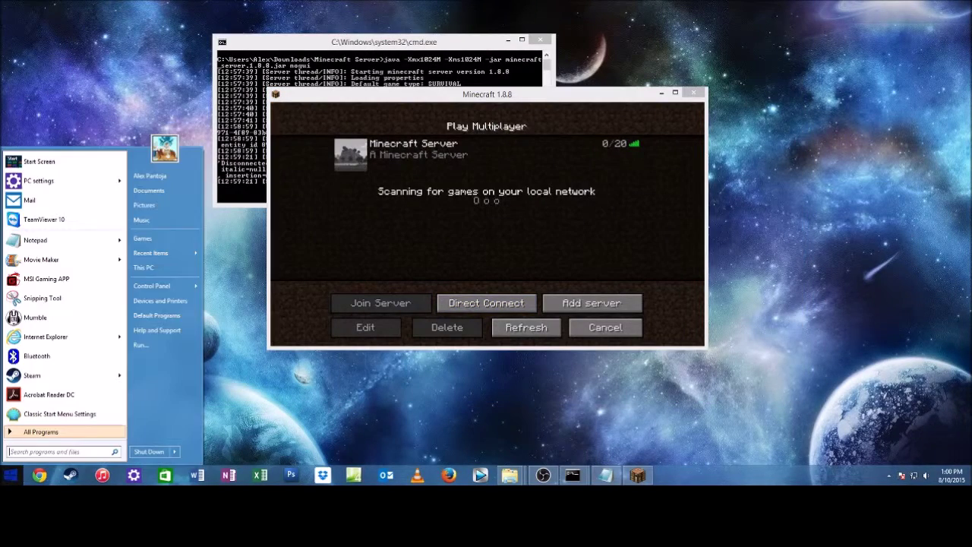
pyautogui.write('notepad')
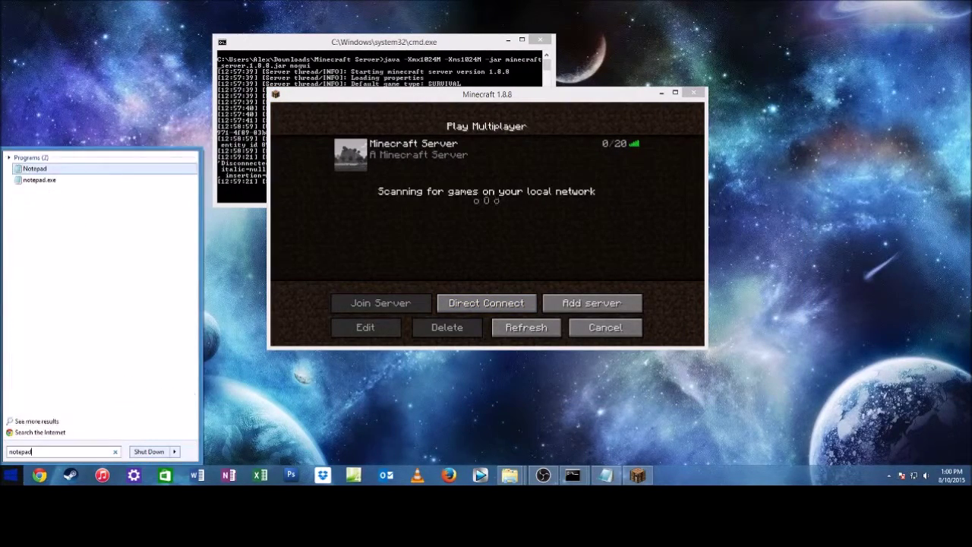
pyautogui.click(27, 170)
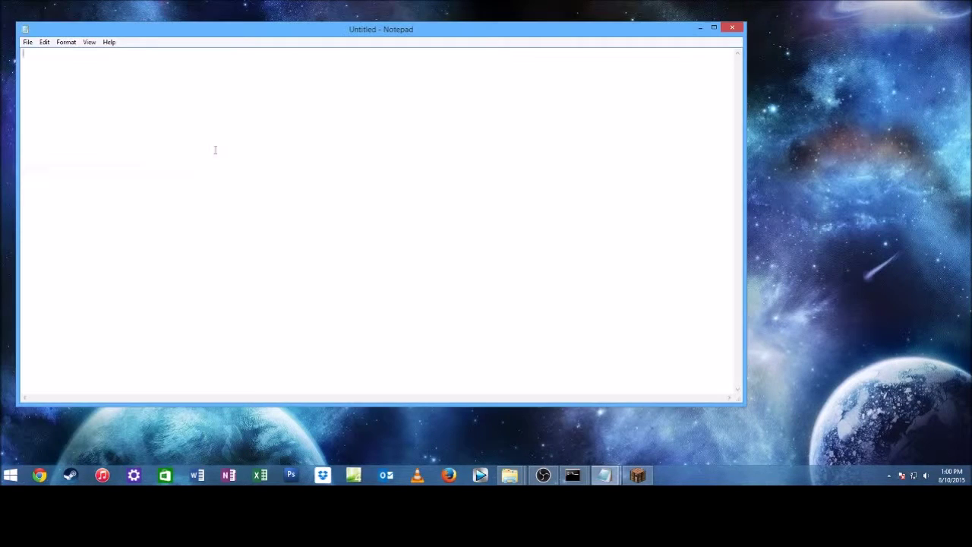
pyautogui.write('http://www.whatismyip.com/')
pyautogui.click(699, 28)
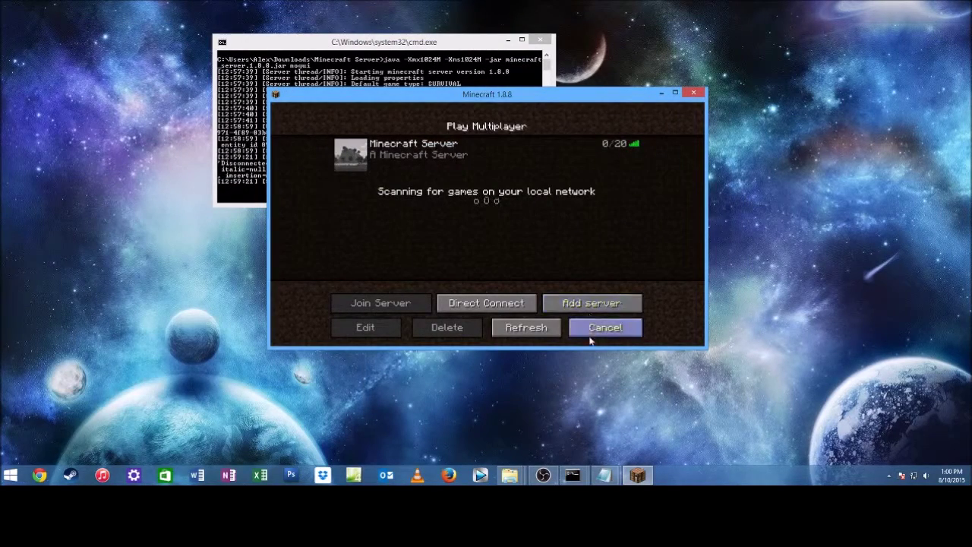
# - Change the Minecraft Server entry's address to 192.168.1.102:25565 and save the entry
pyautogui.click(545, 155)
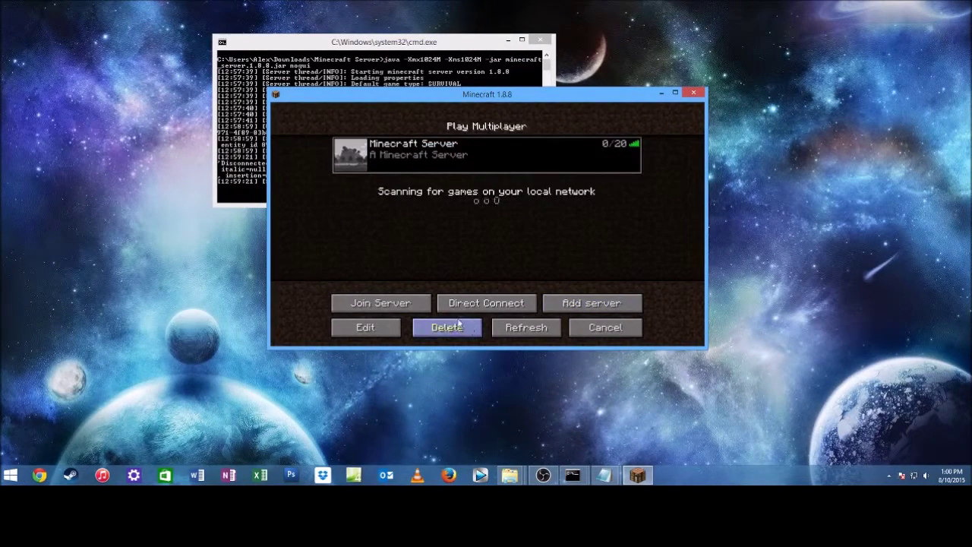
pyautogui.click(382, 330)
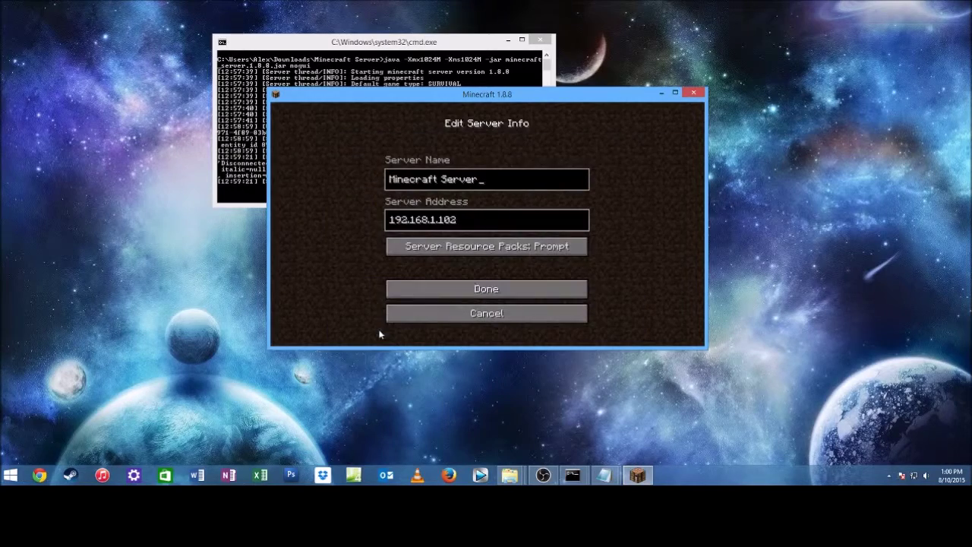
pyautogui.click(465, 220)
pyautogui.press('BackSpace')
pyautogui.press('BackSpace')
pyautogui.press('BackSpace')
pyautogui.press('BackSpace')
pyautogui.press('BackSpace')
pyautogui.press('BackSpace')
pyautogui.press('BackSpace')
pyautogui.press('BackSpace')
pyautogui.press('BackSpace')
pyautogui.press('BackSpace')
pyautogui.press('BackSpace')
pyautogui.press('BackSpace')
pyautogui.press('BackSpace')
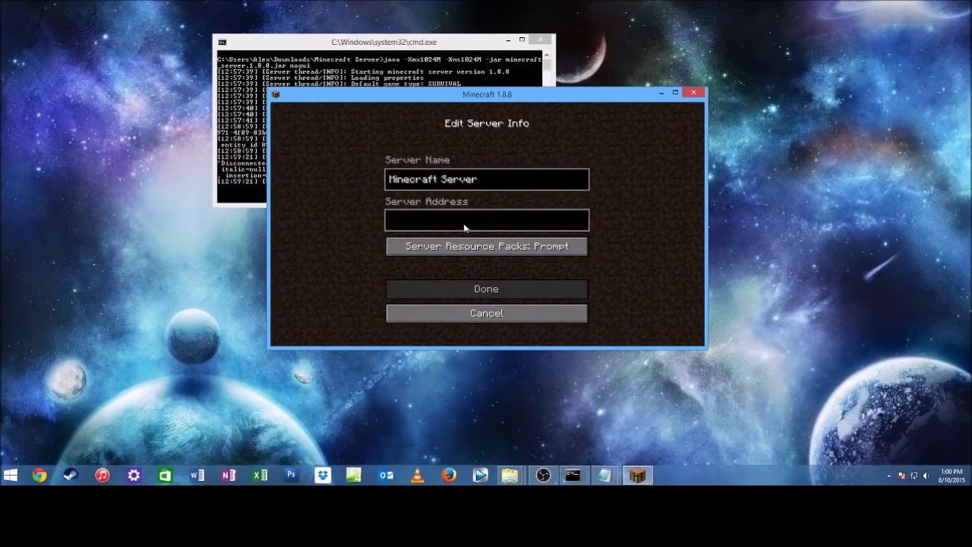
pyautogui.write('x')
pyautogui.press('BackSpace')
pyautogui.press('BackSpace')
pyautogui.press('BackSpace')
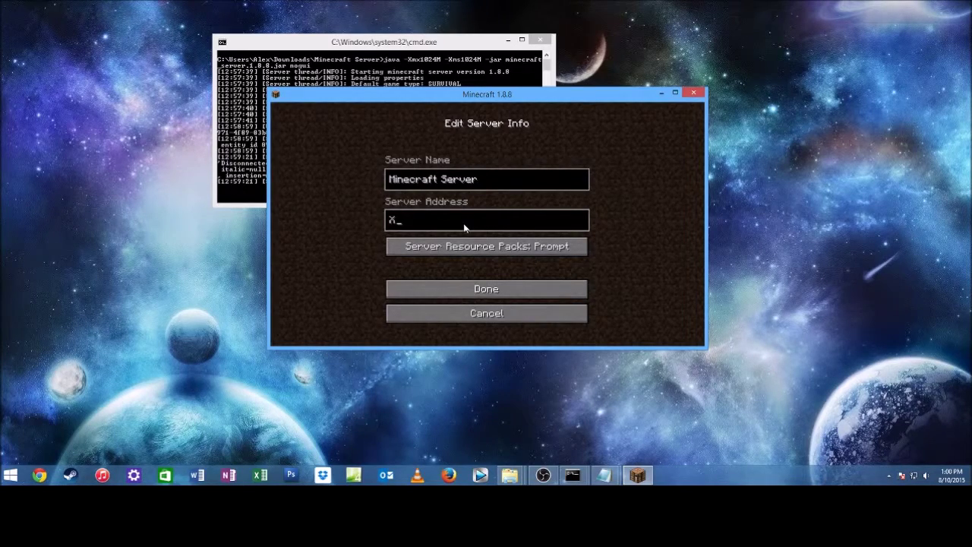
pyautogui.write('192.168.1.102')
pyautogui.write(':25565')
pyautogui.click(486, 288)
# - Join the Minecraft Server entry, walk through the grassland with the debug overlay hidden, and disconnect
pyautogui.doubleClick(551, 152)
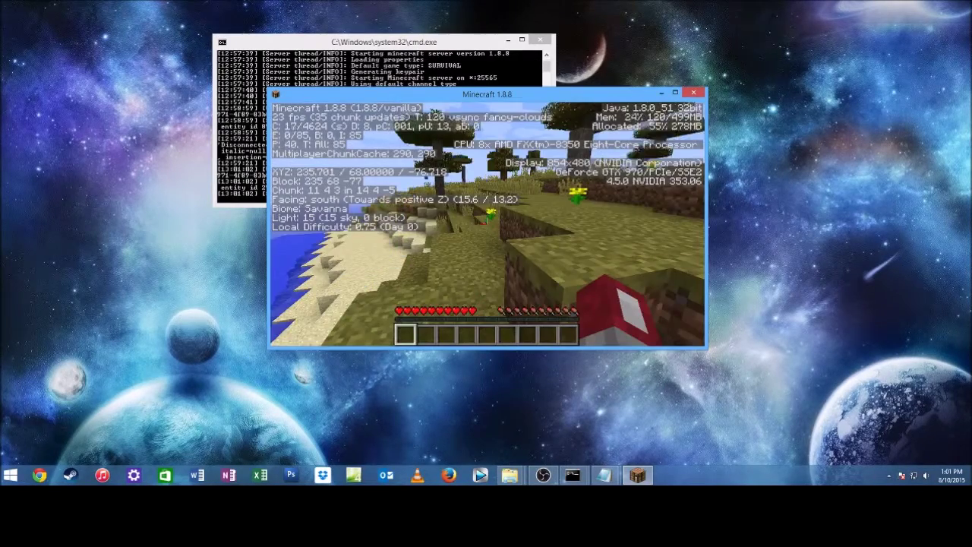
pyautogui.press('F3')
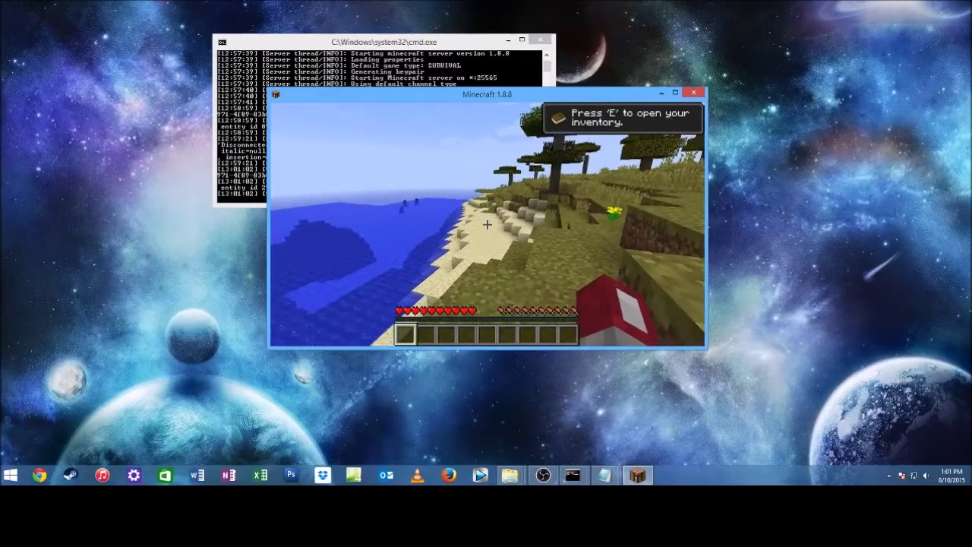
pyautogui.press('w')
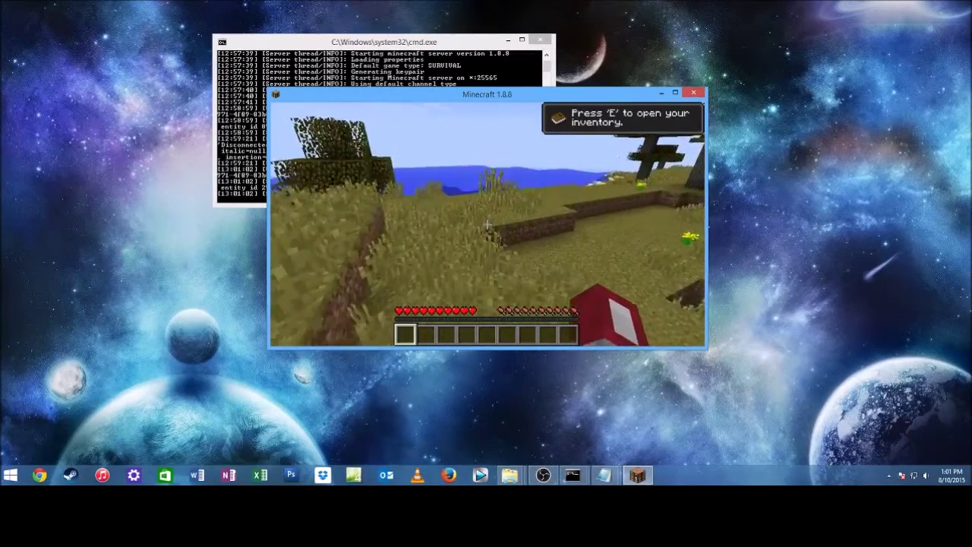
pyautogui.press('Escape')
pyautogui.click(511, 276)
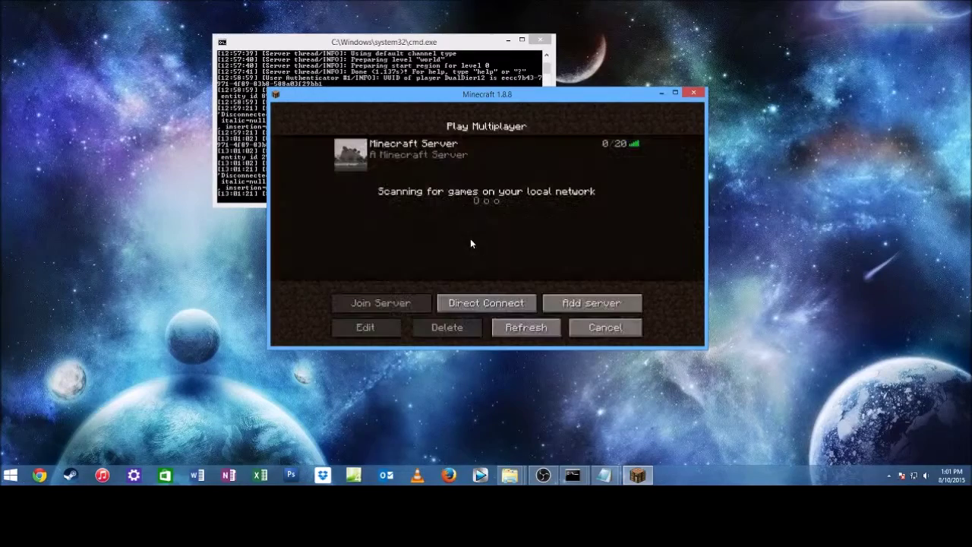
# - Change the Minecraft Server entry's address to localhost and join the server through it
pyautogui.click(454, 148)
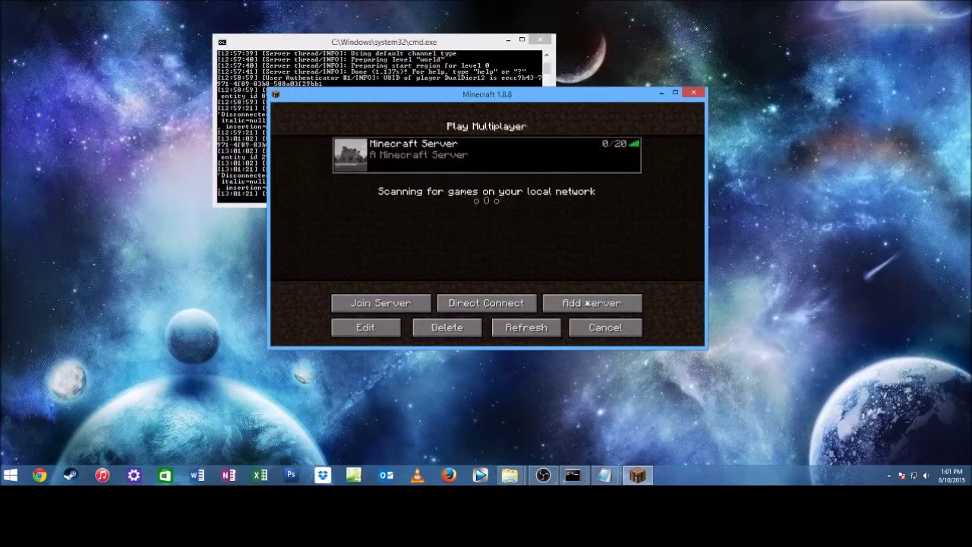
pyautogui.click(361, 327)
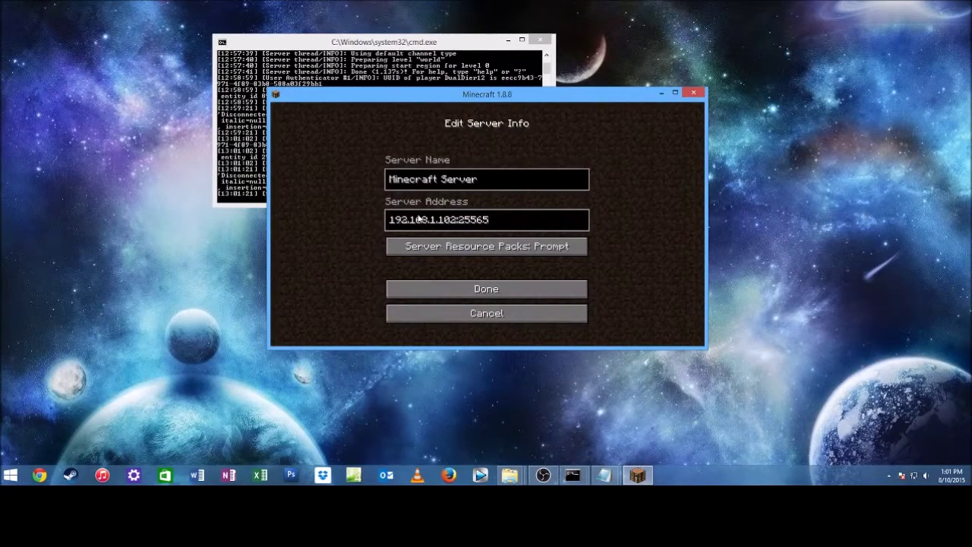
pyautogui.press('BackSpace')
pyautogui.press('BackSpace')
pyautogui.press('BackSpace')
pyautogui.press('BackSpace')
pyautogui.press('BackSpace')
pyautogui.press('BackSpace')
pyautogui.press('BackSpace')
pyautogui.press('BackSpace')
pyautogui.press('BackSpace')
pyautogui.press('BackSpace')
pyautogui.press('BackSpace')
pyautogui.press('BackSpace')
pyautogui.press('BackSpace')
pyautogui.press('BackSpace')
pyautogui.press('BackSpace')
pyautogui.press('BackSpace')
pyautogui.press('BackSpace')
pyautogui.press('BackSpace')
pyautogui.write('localhost')
pyautogui.press('Return')
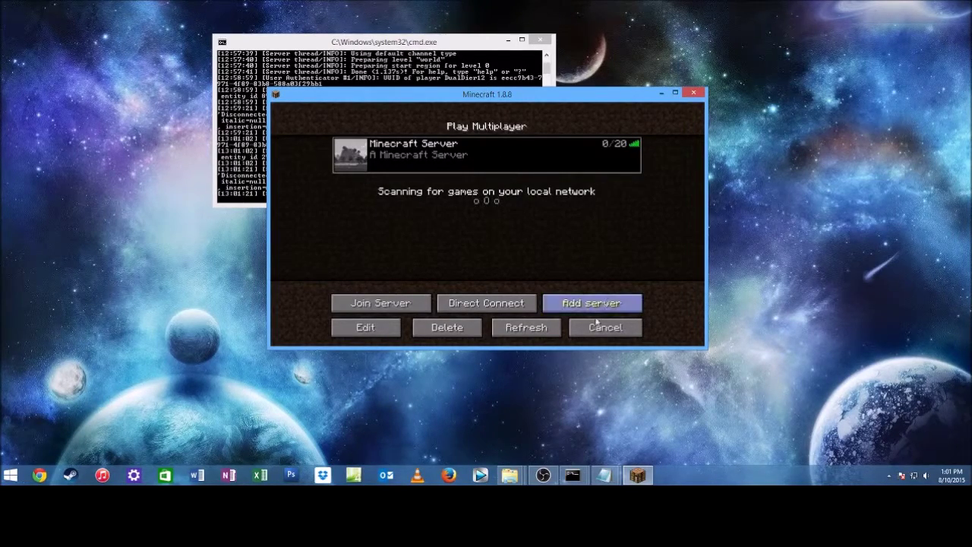
pyautogui.doubleClick(510, 162)
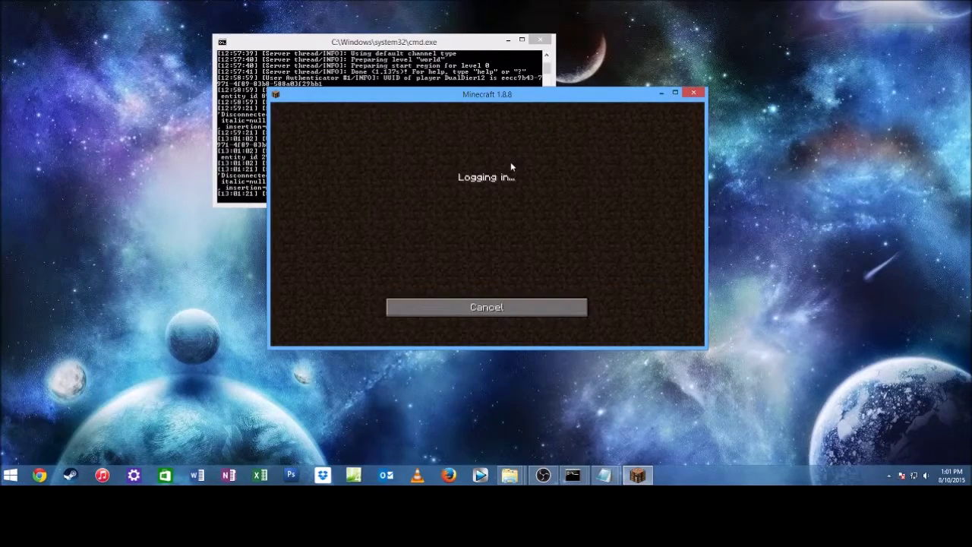